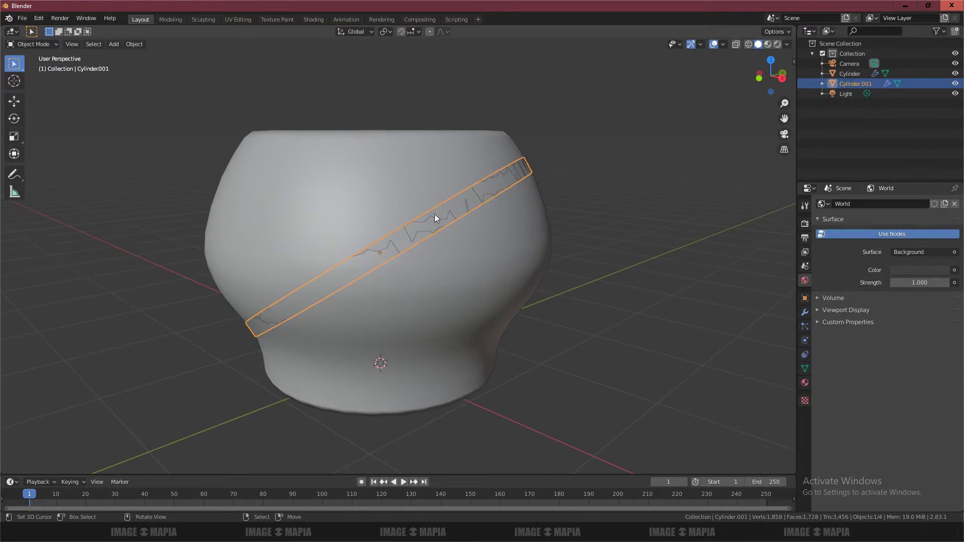
- Switch to Notepad, highlight "follow the path" in the heading, and return to Blender
key(alt+Tab)
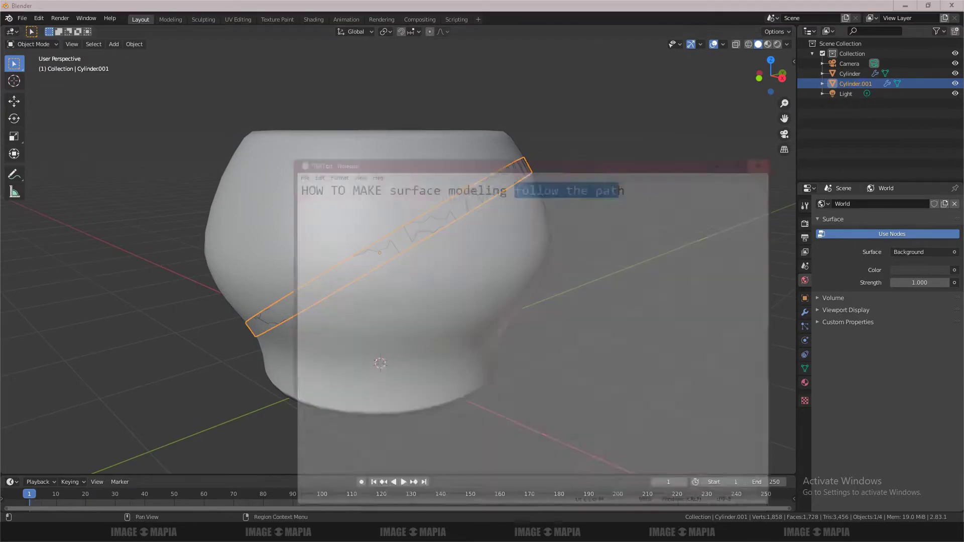
drag(543, 110, 422, 111)
key(alt+Tab)
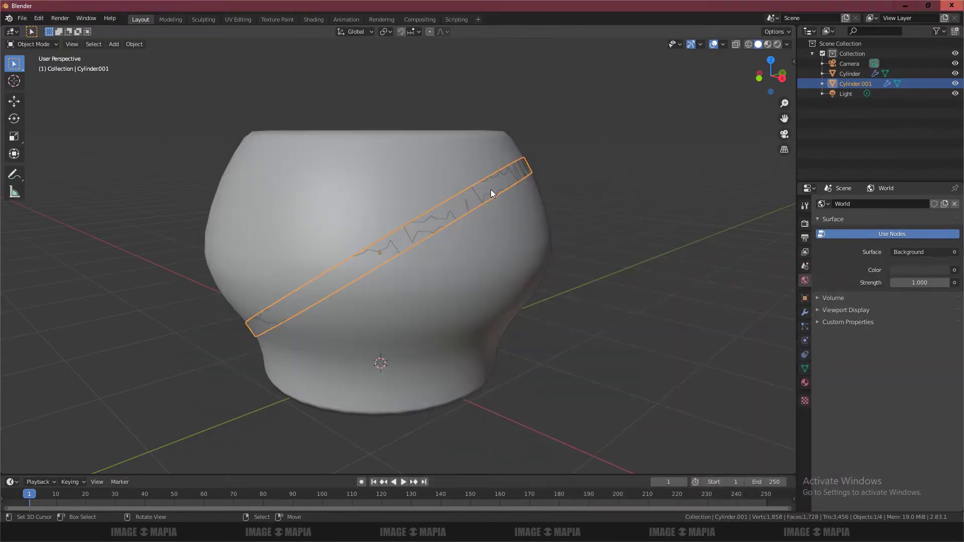
- Try scaling the whole vase body, then its middle edge loop with proportional editing, and reselect the diagonal strip
click(396, 176)
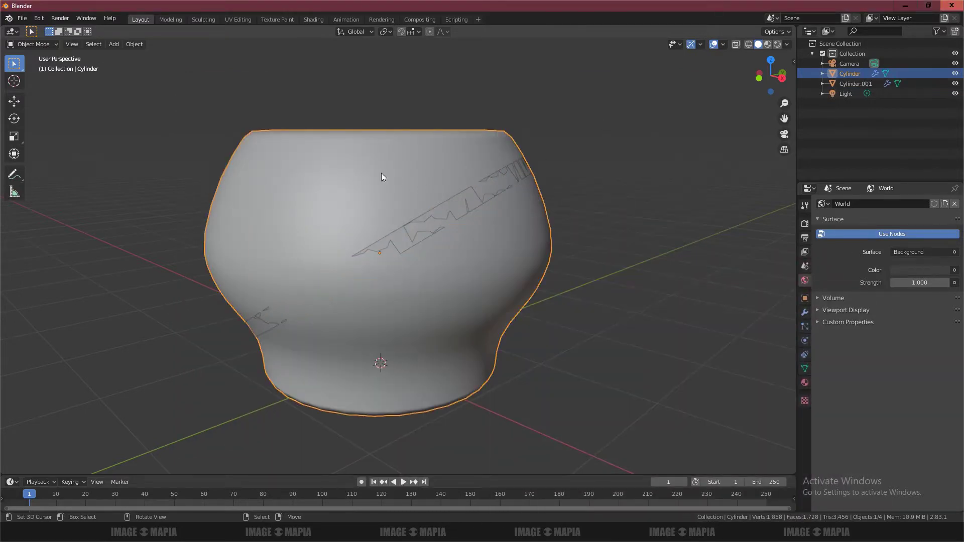
key(s)
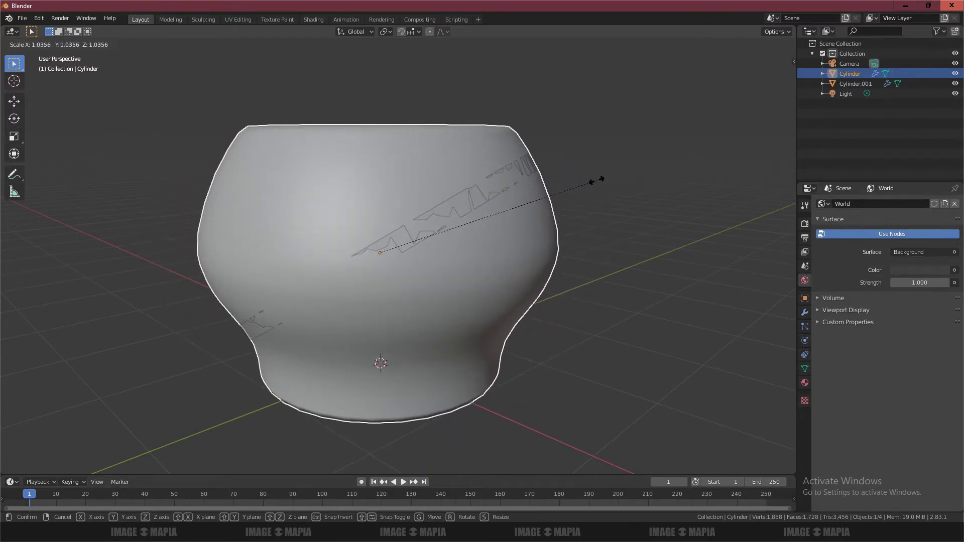
right_click(597, 182)
key(Tab)
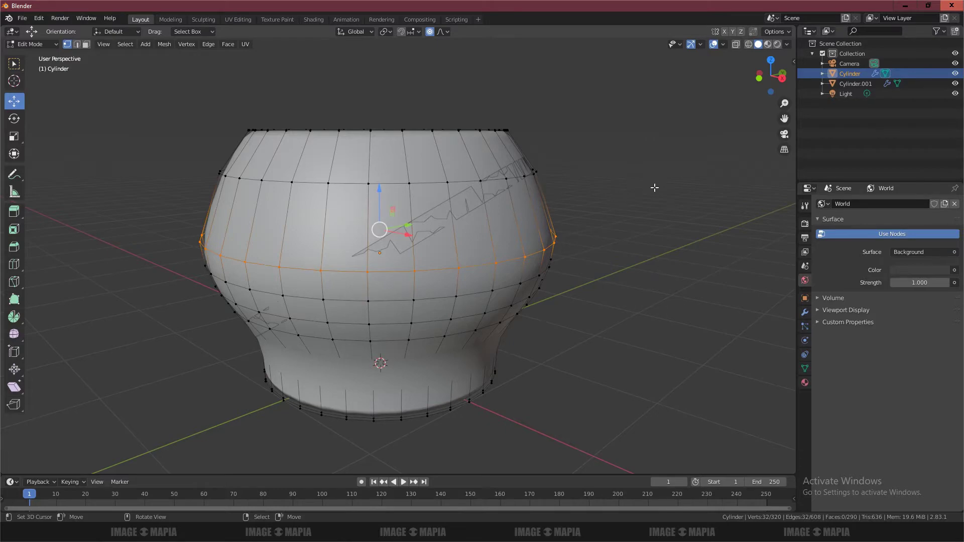
key(s)
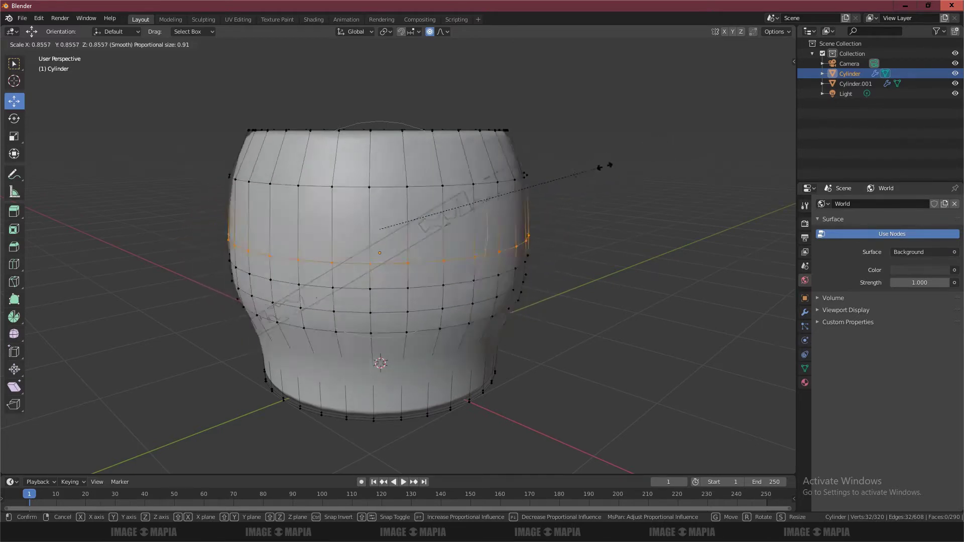
right_click(579, 172)
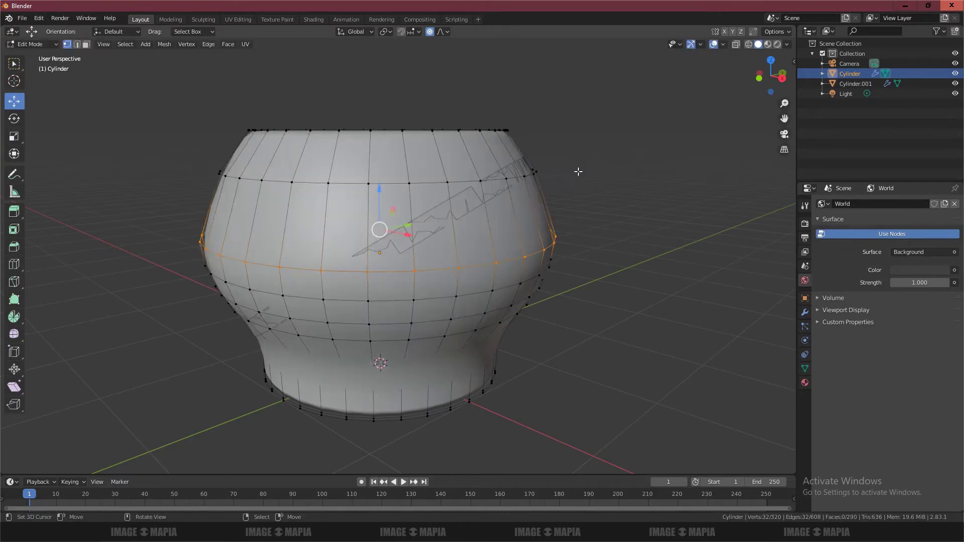
key(Tab)
click(439, 207)
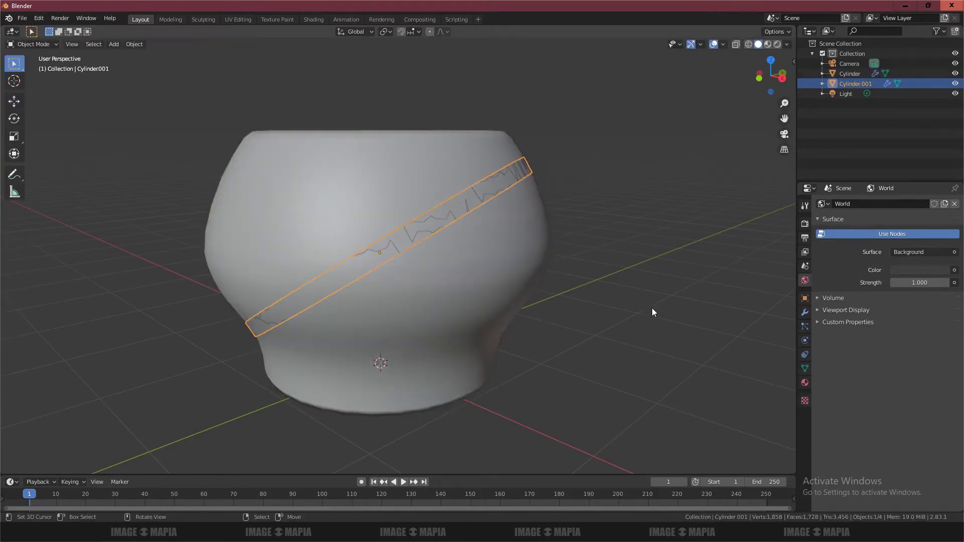
- Switch to Notepad and add the line "this strip change its shape according to main body" below the heading
click(808, 532)
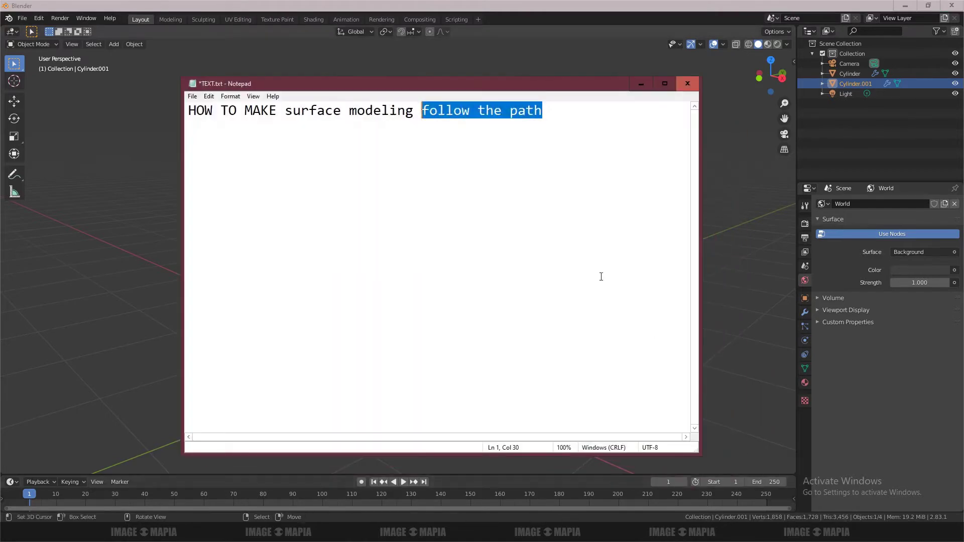
drag(558, 84, 686, 178)
click(691, 210)
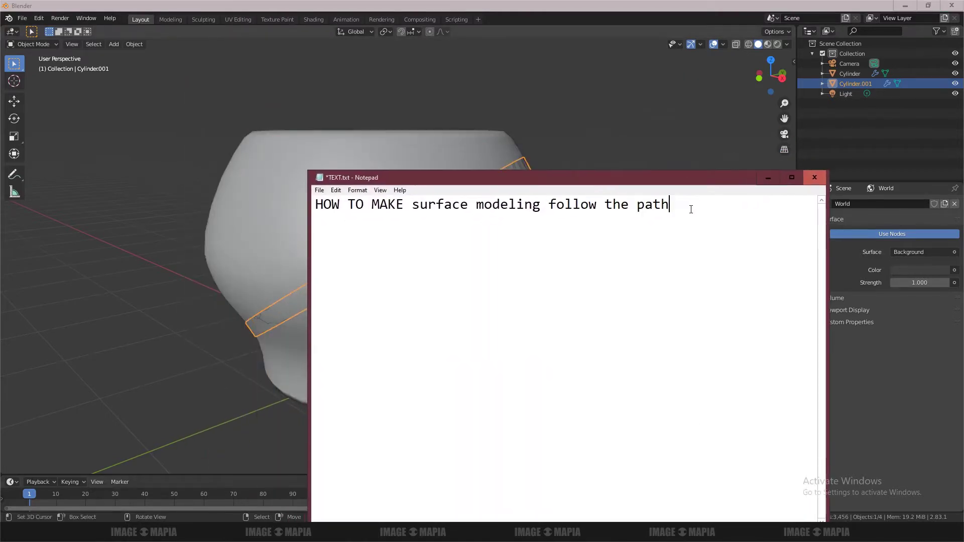
key(Return)
text(this)
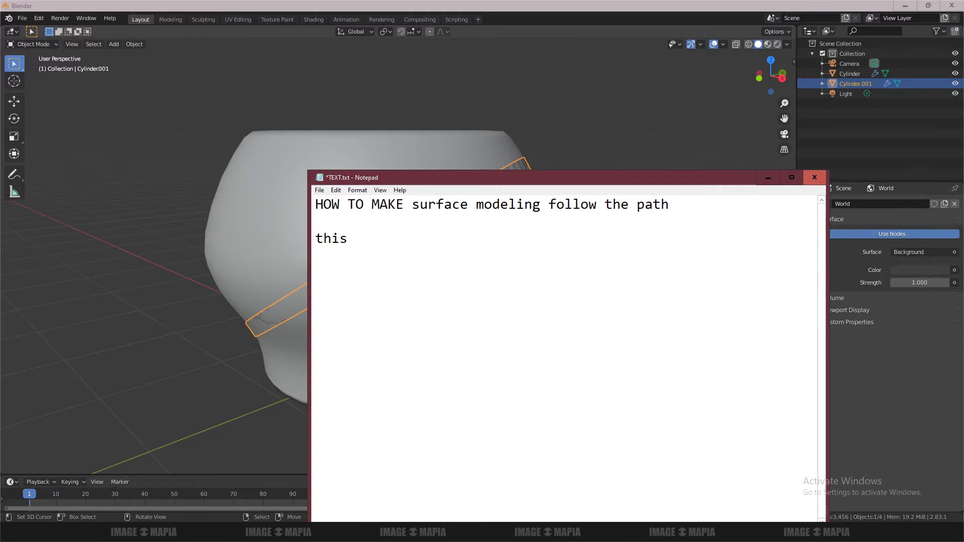
text( st)
key(BackSpace)
key(BackSpace)
text(strip change)
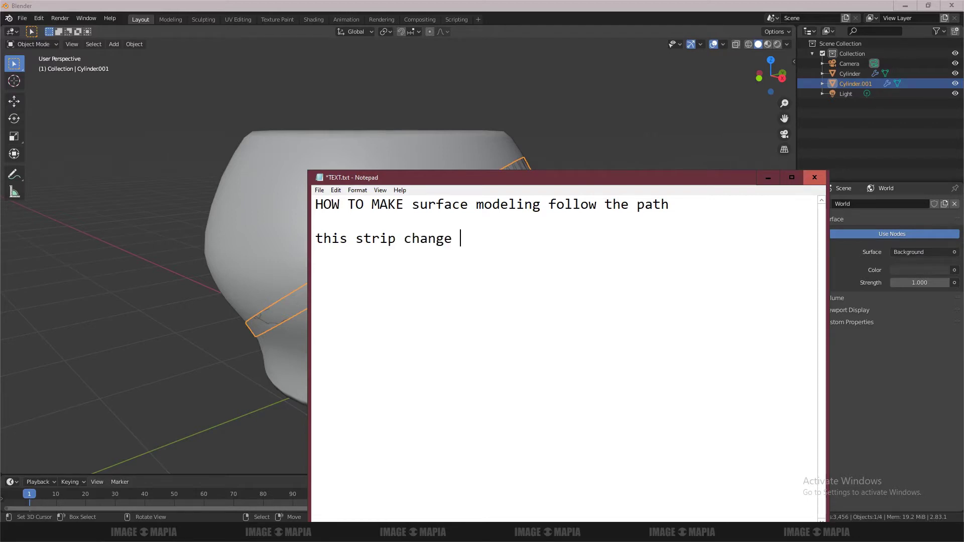
text( its shape according)
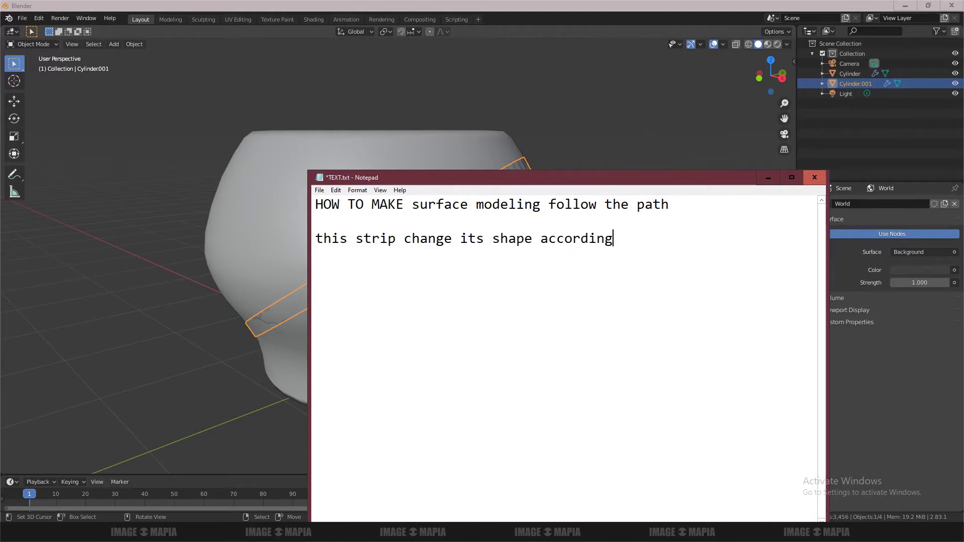
text( to main body)
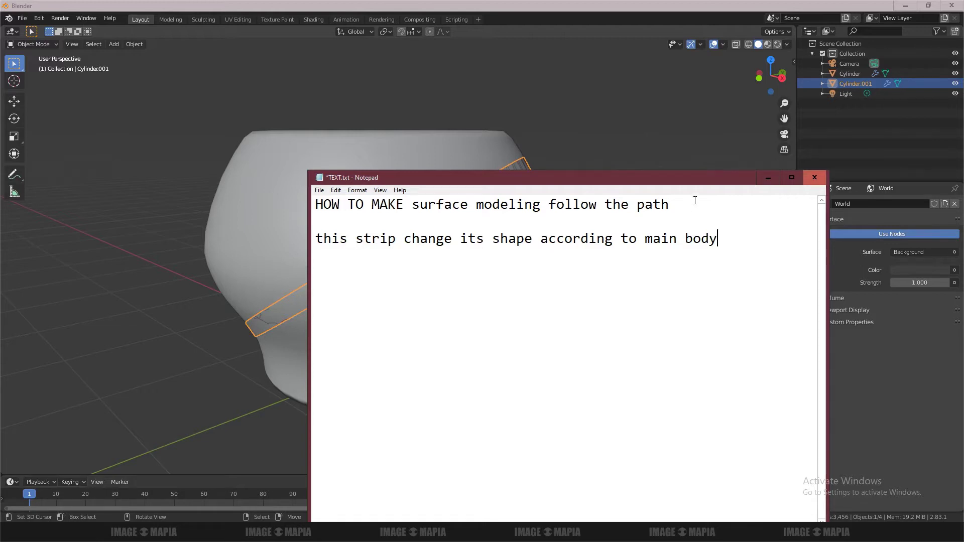
- Move the Notepad window to uncover more of the vase and highlight "this strip" and "its shape according" in the note
drag(731, 178, 688, 255)
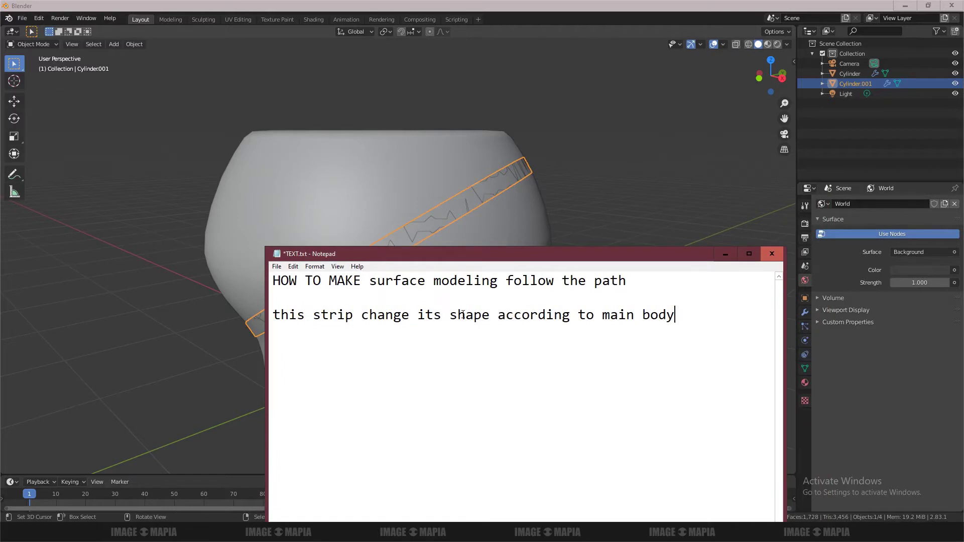
drag(273, 314, 360, 315)
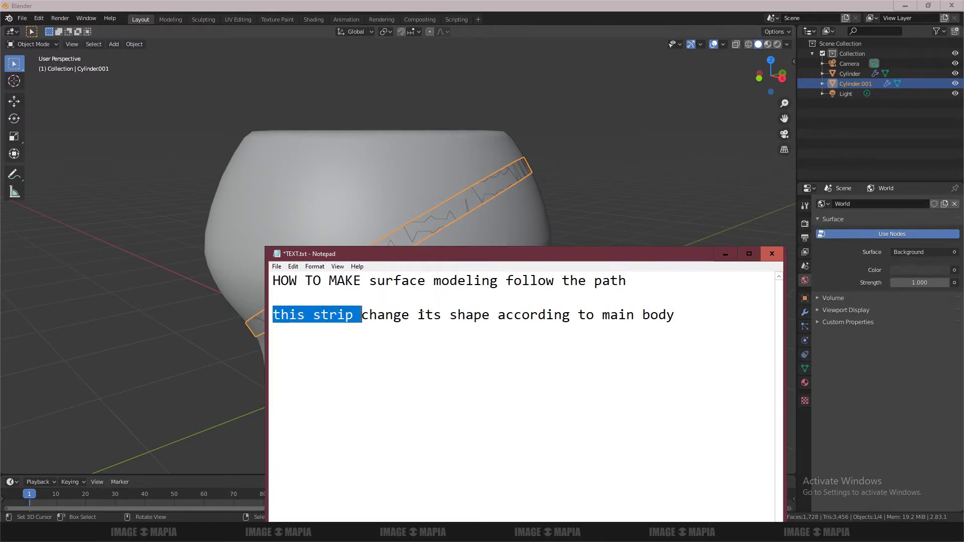
drag(405, 315, 570, 315)
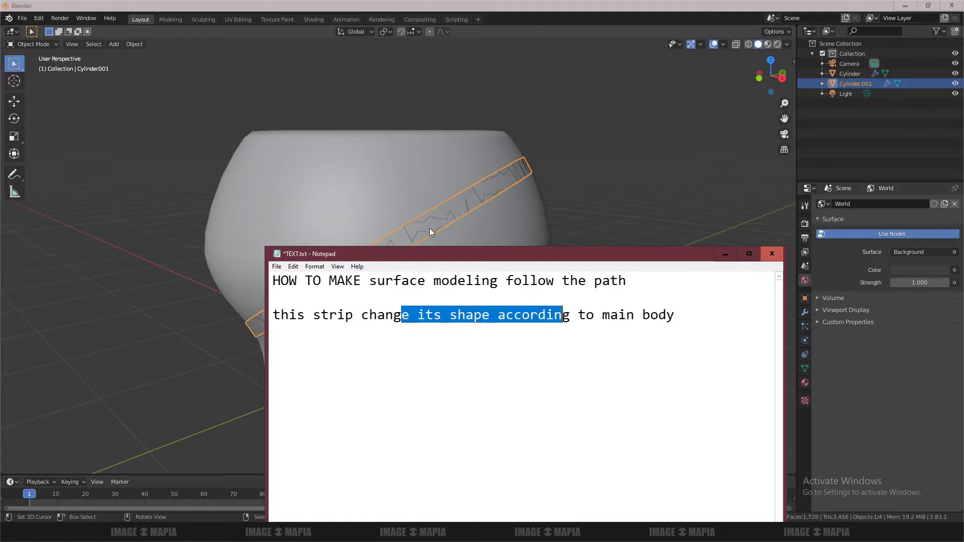
- Switch to Blender and try shrinking the vase body, then its middle edge loop with proportional editing
click(394, 175)
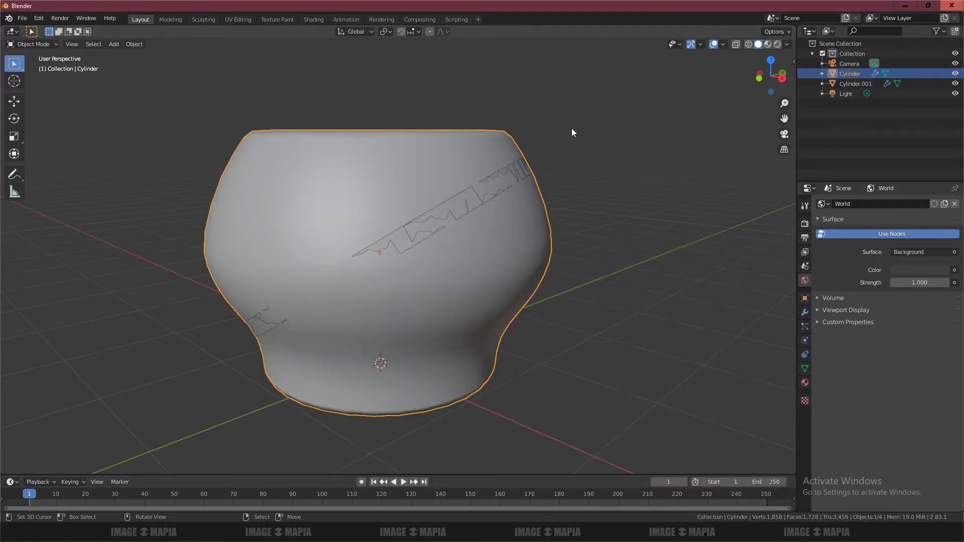
key(s)
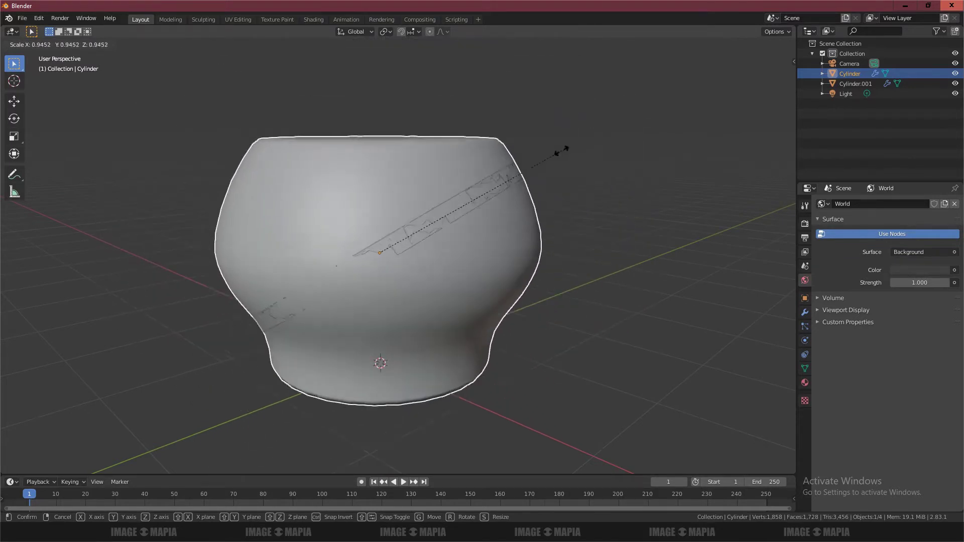
right_click(453, 182)
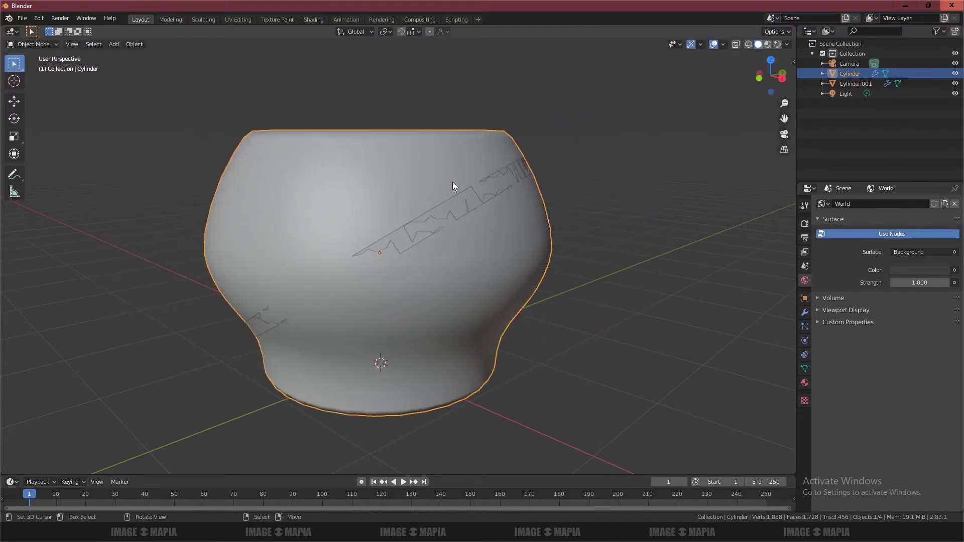
key(Tab)
key(s)
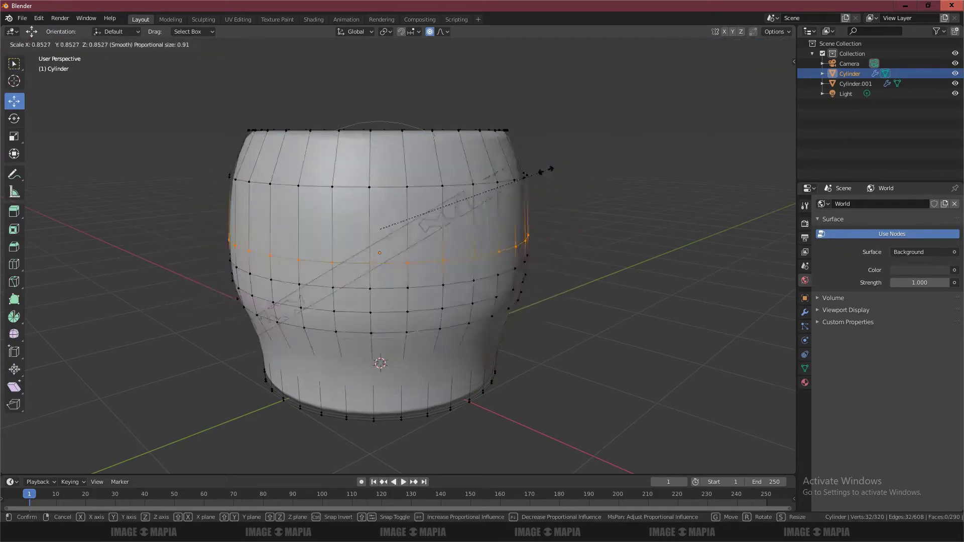
click(560, 171)
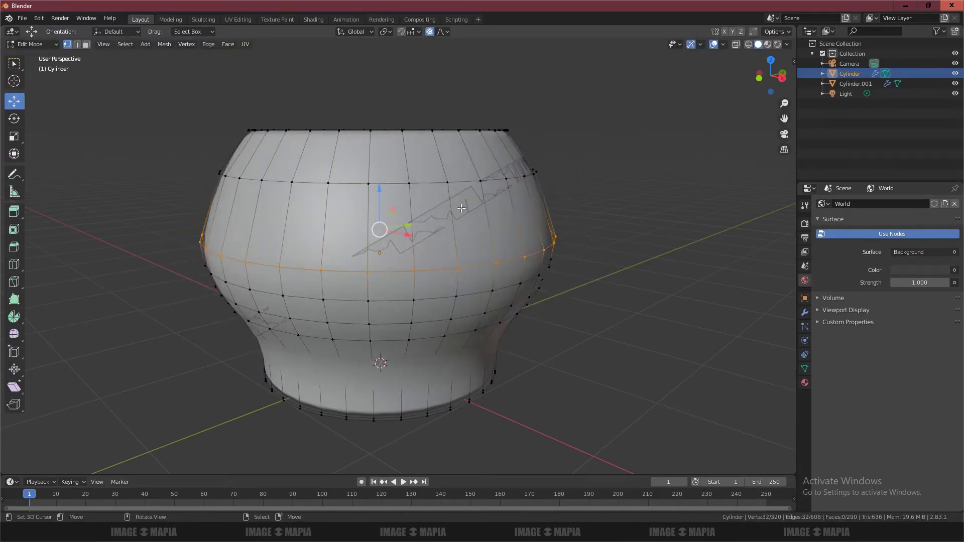
click(455, 207)
key(grave)
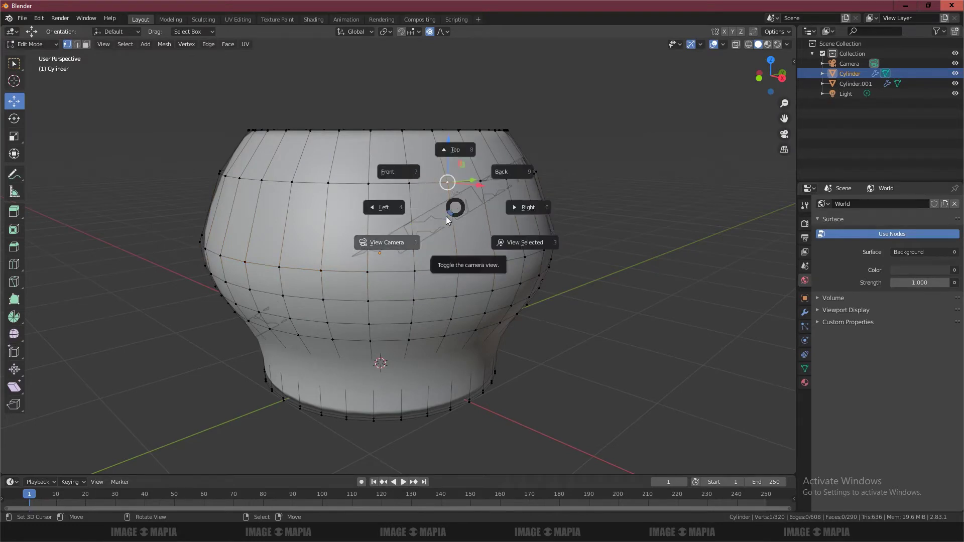
key(Escape)
key(Tab)
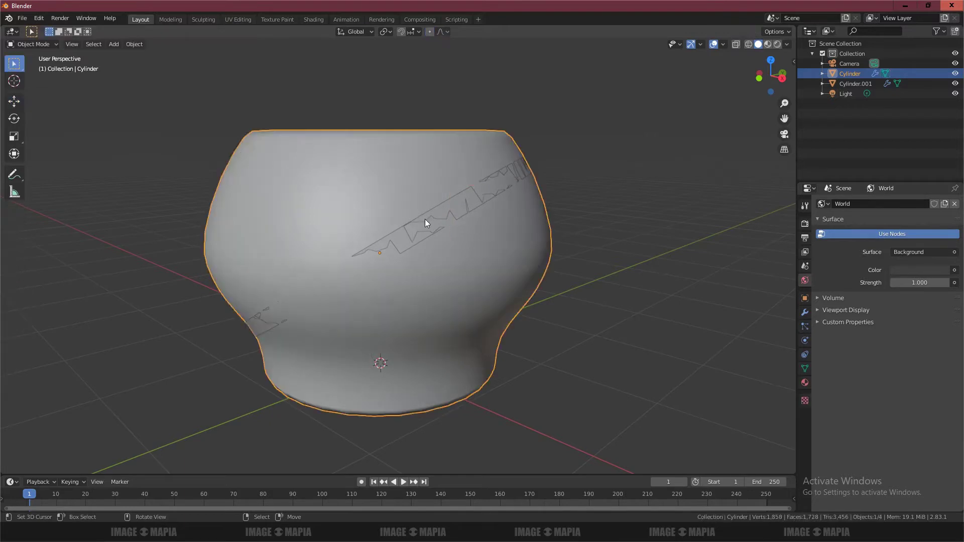
- Try moving the diagonal strip up along the Z axis of the vase, and undo the move
click(425, 221)
scroll(172, 172, down, 2)
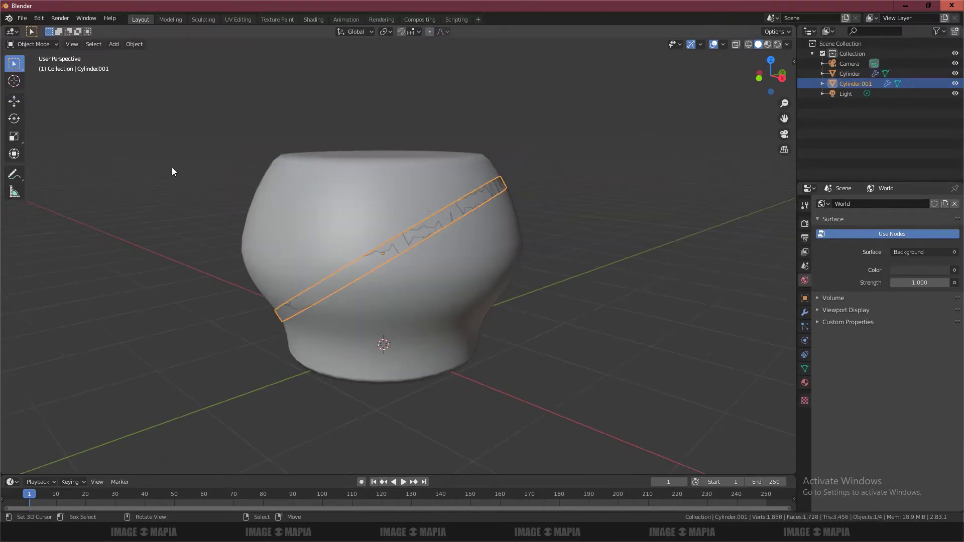
click(14, 102)
drag(386, 216, 365, 138)
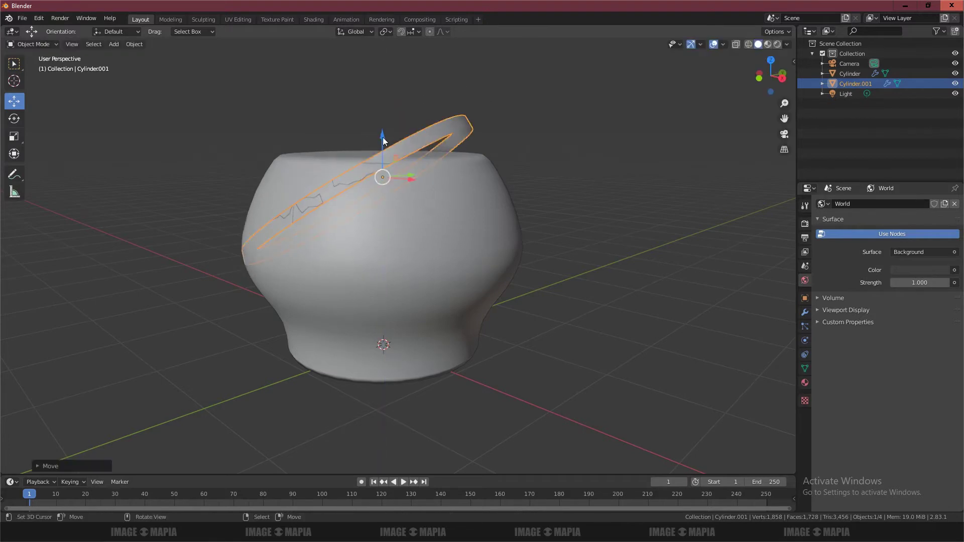
key(ctrl+z)
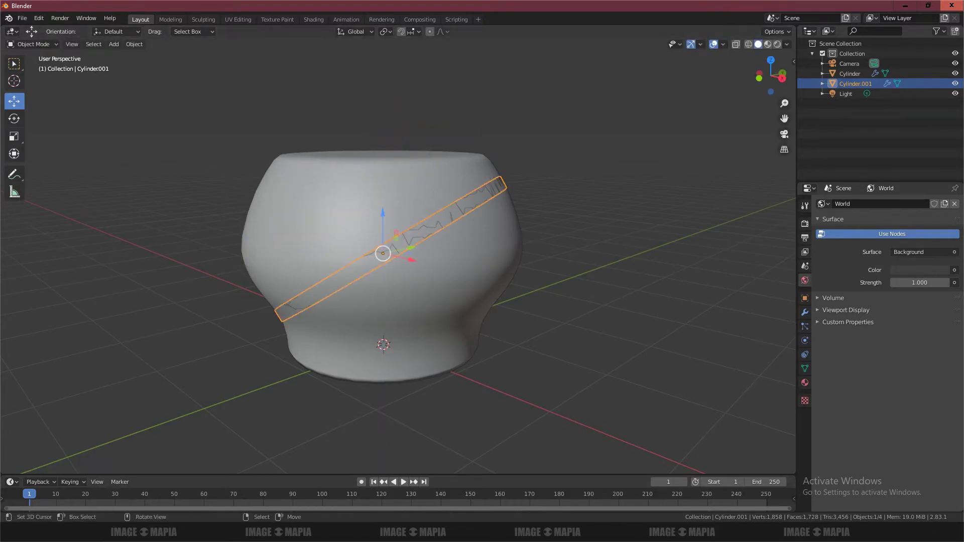
- Switch to Notepad, highlight "HOW TO MAKE surface" in the heading, and minimize the note
key(alt+Tab)
drag(274, 281, 426, 276)
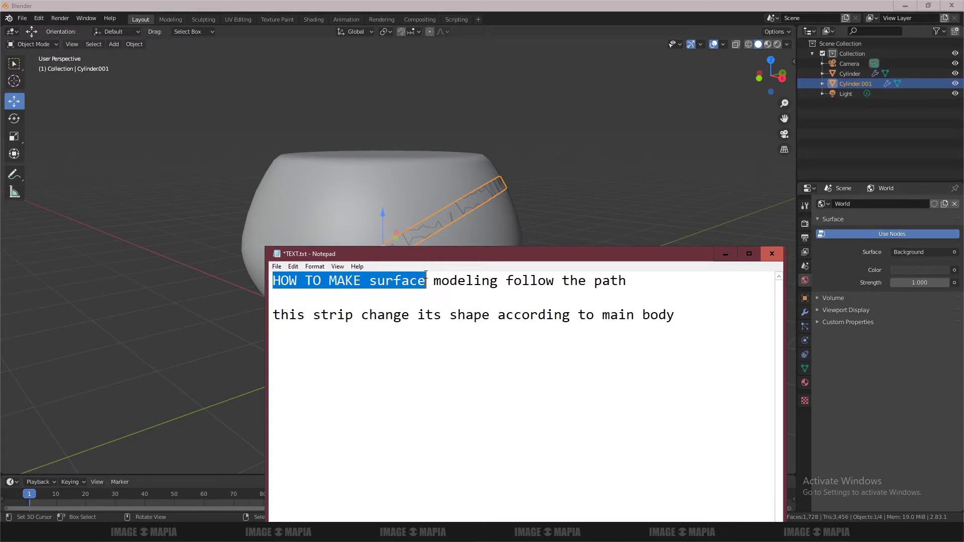
click(727, 255)
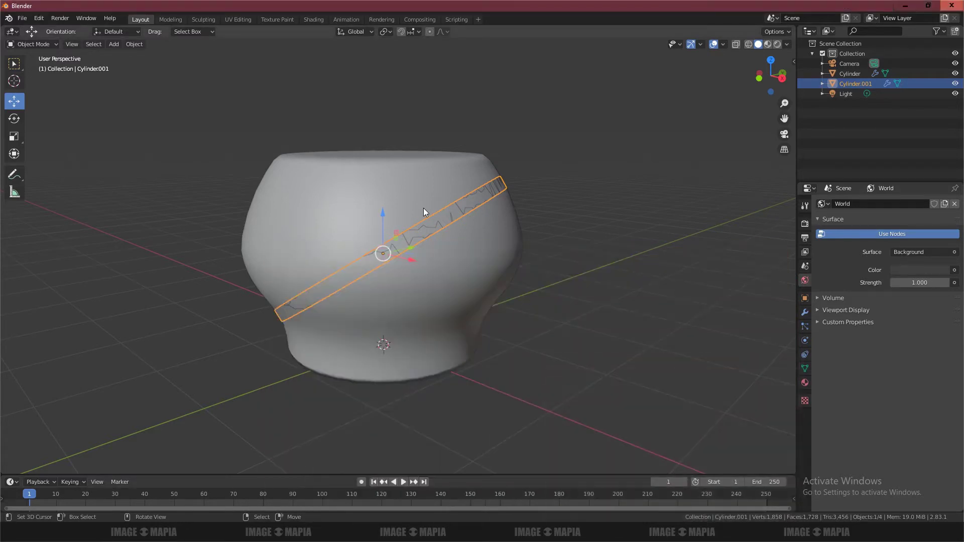
- Start the Shortcut VUr key display and delete both the vase body and its strip
shift+click(401, 181)
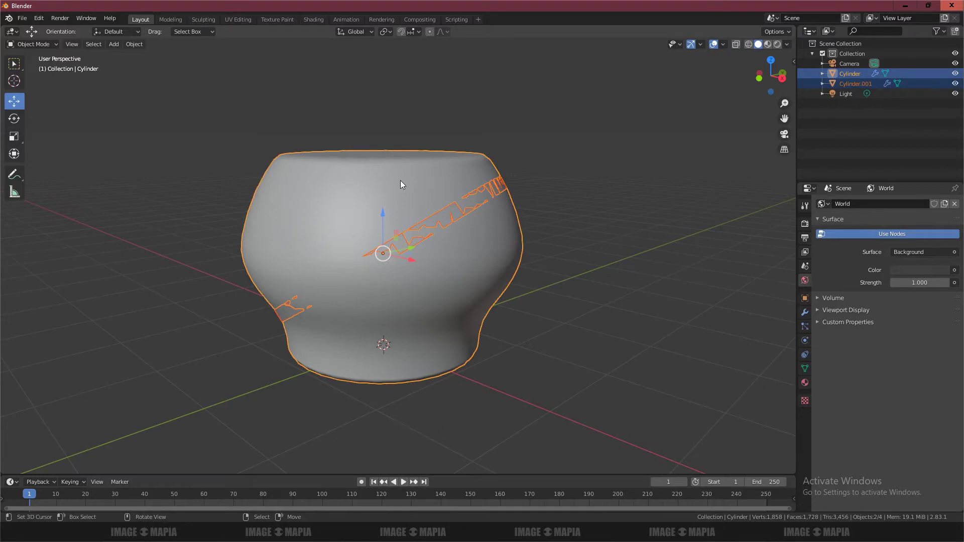
key(n)
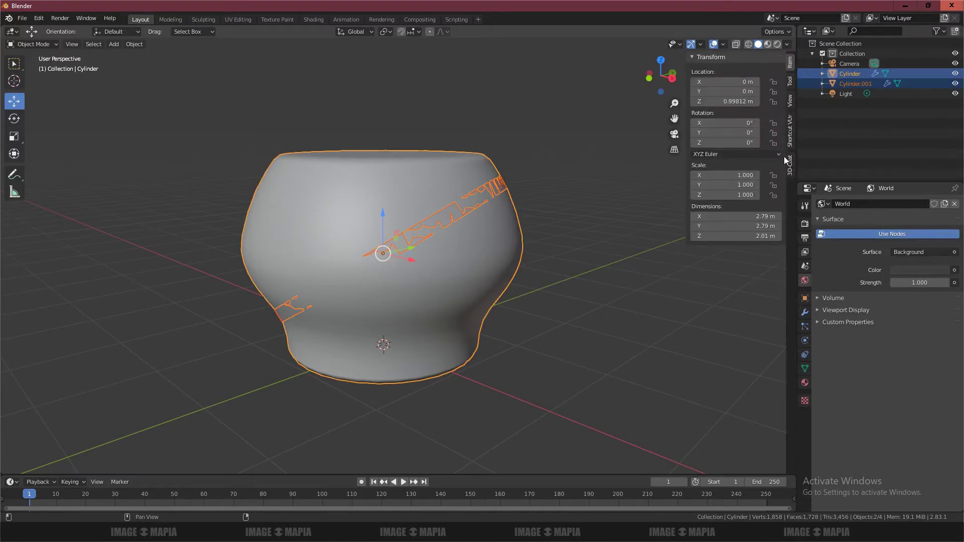
click(784, 137)
key(n)
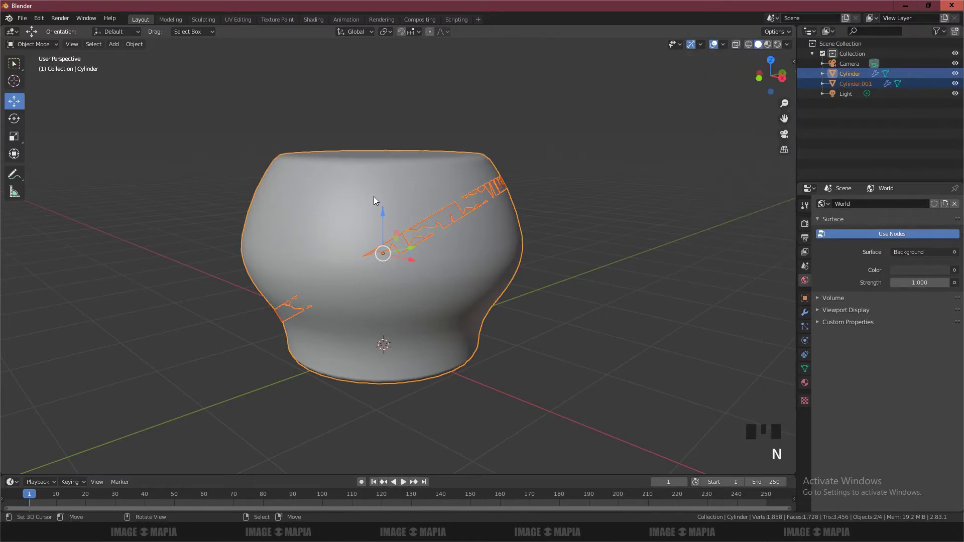
key(x)
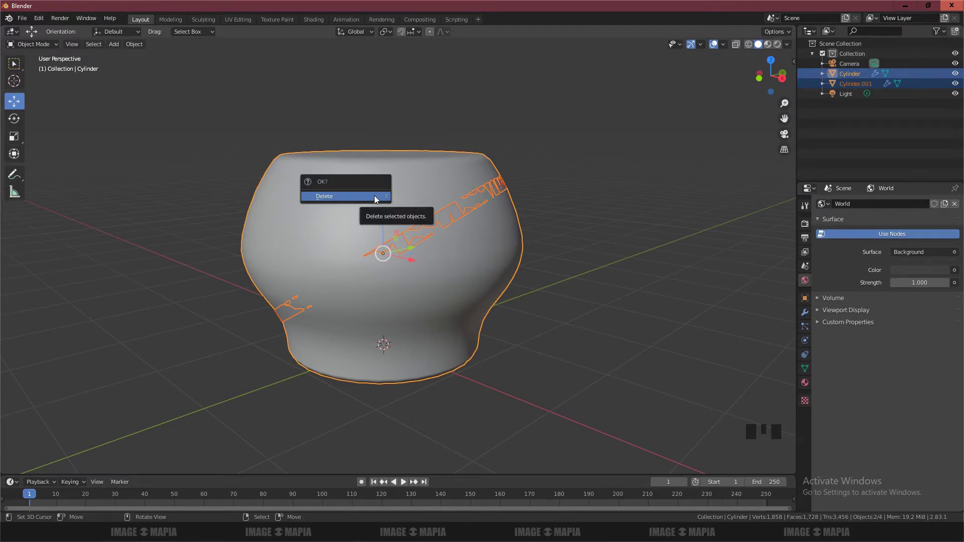
click(374, 196)
- Add a mesh cylinder at the world origin, seen in front orthographic view
key(KP_1)
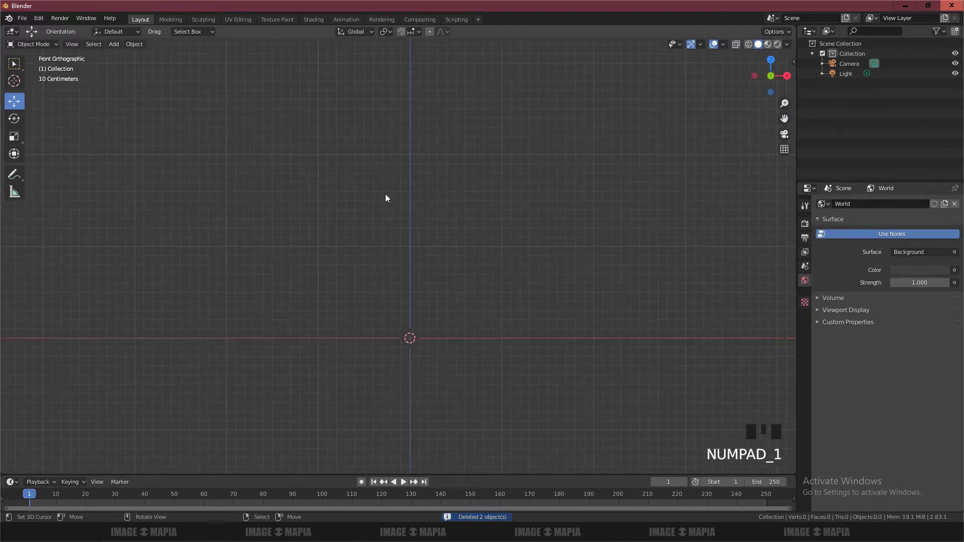
shift+scroll(386, 198, down, 6)
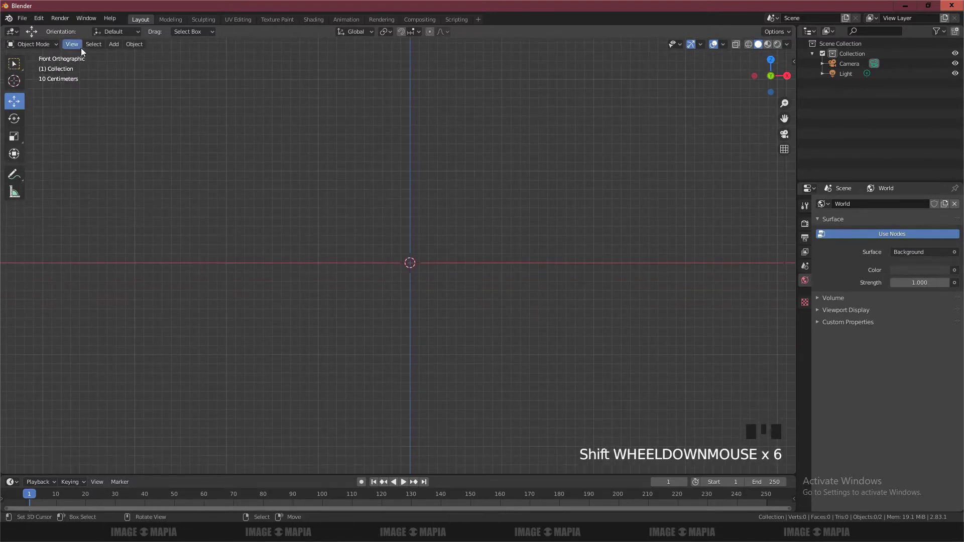
click(114, 45)
mouse_move(134, 55)
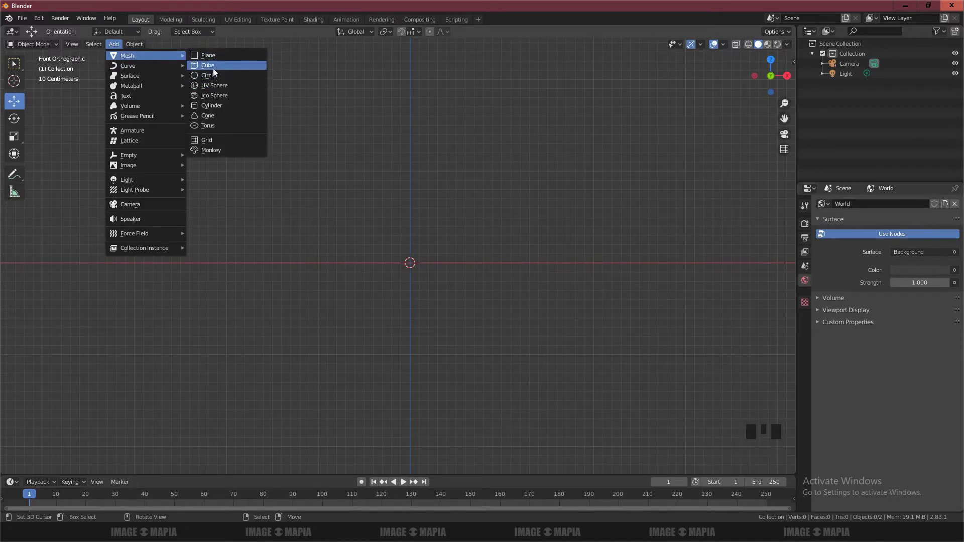
click(231, 105)
scroll(405, 199, up, 2)
scroll(406, 200, down, 2)
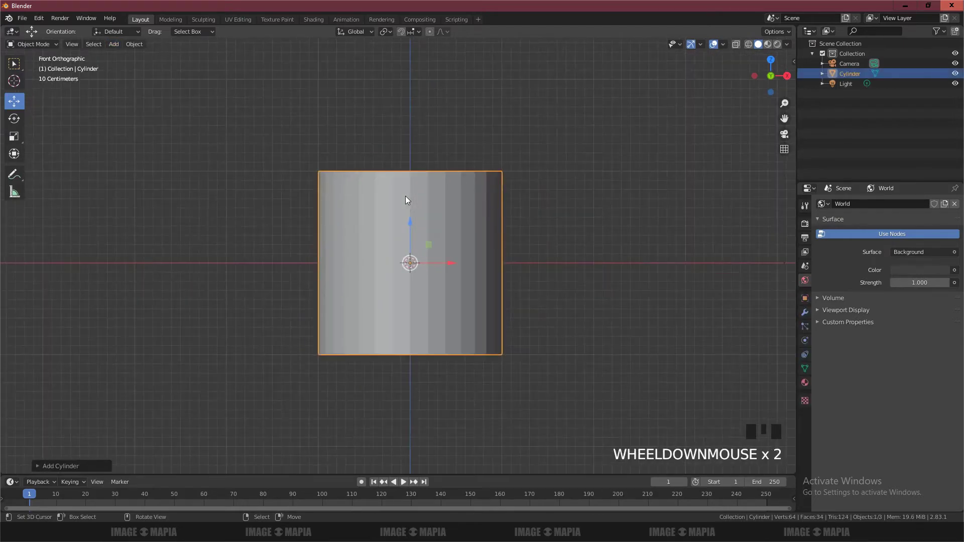
- In Edit Mode, add one loop cut just below the cylinder's top rim and another just above its bottom rim
click(44, 46)
click(50, 44)
click(51, 67)
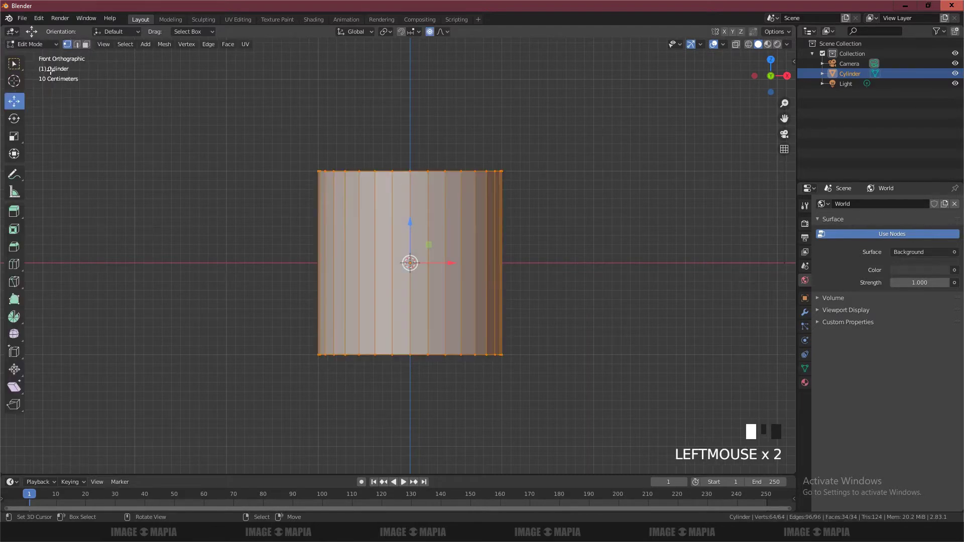
key(a)
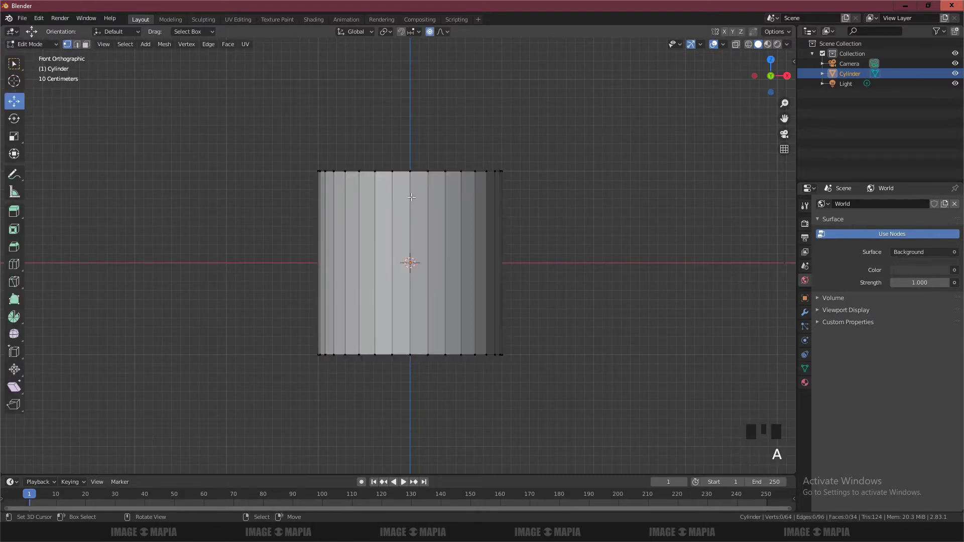
key(ctrl+r)
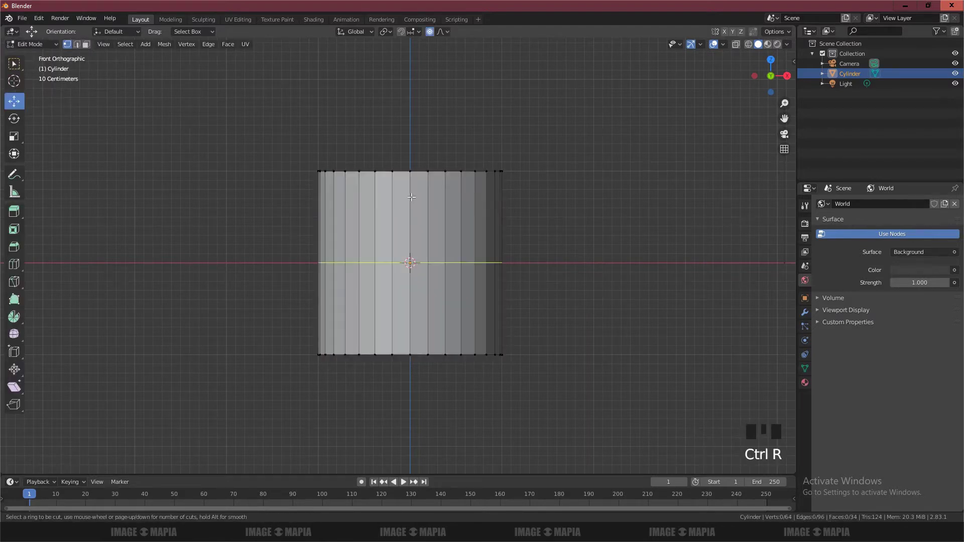
click(416, 259)
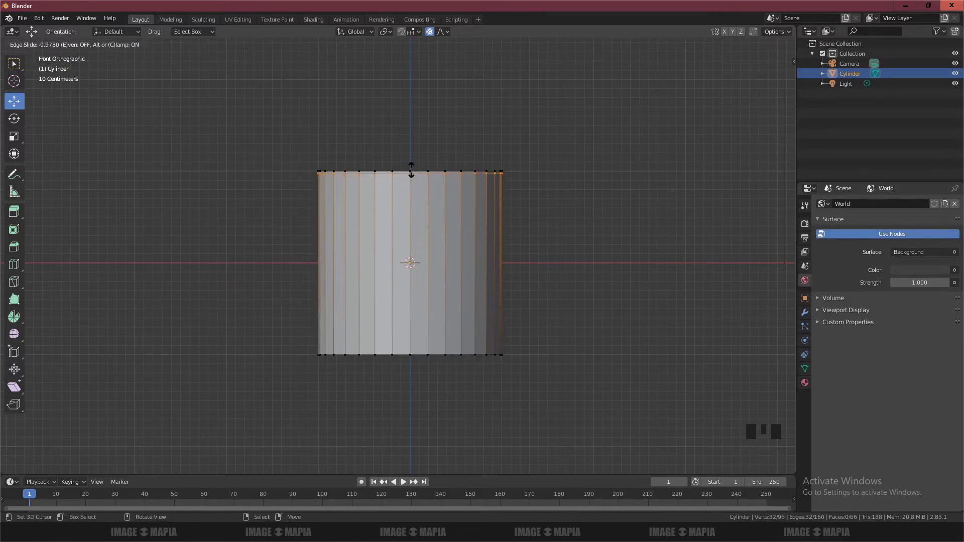
click(411, 170)
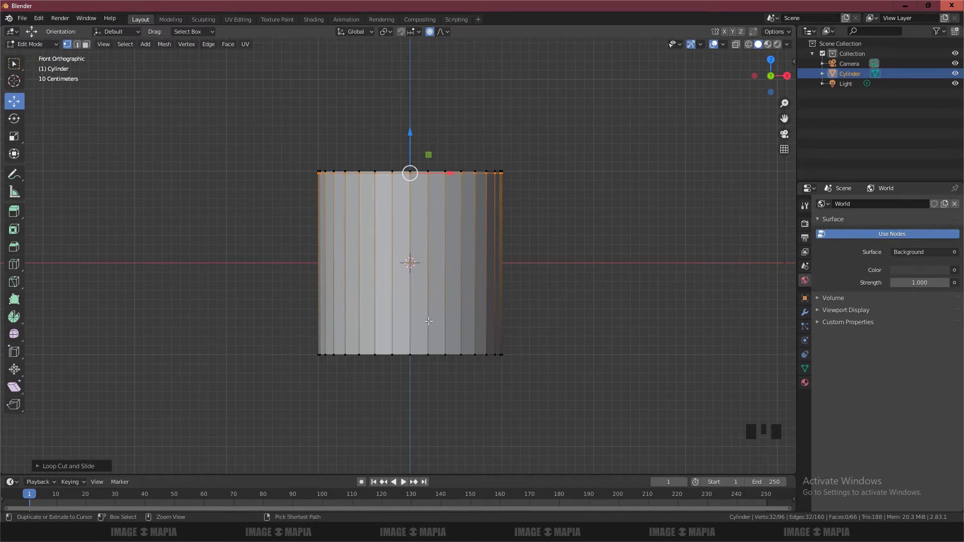
key(ctrl+r)
click(435, 261)
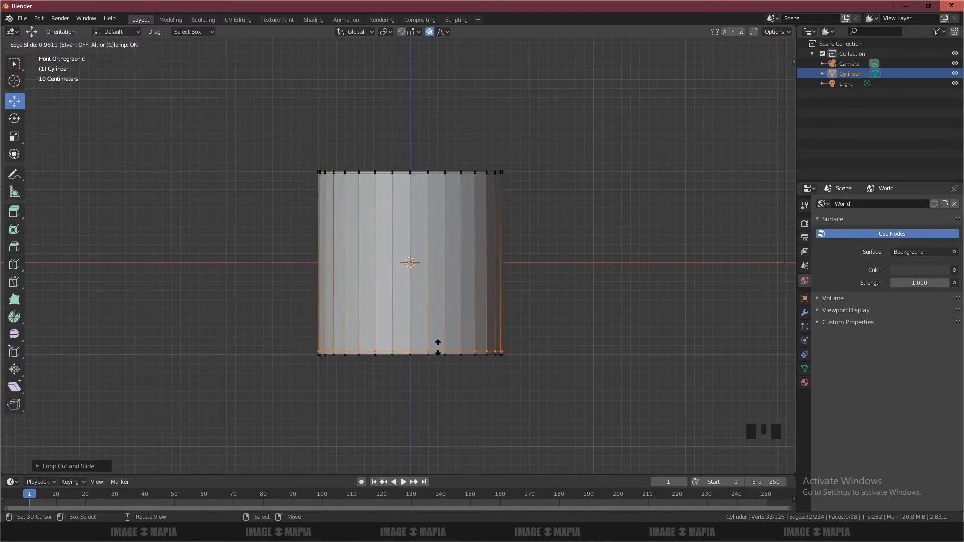
click(439, 348)
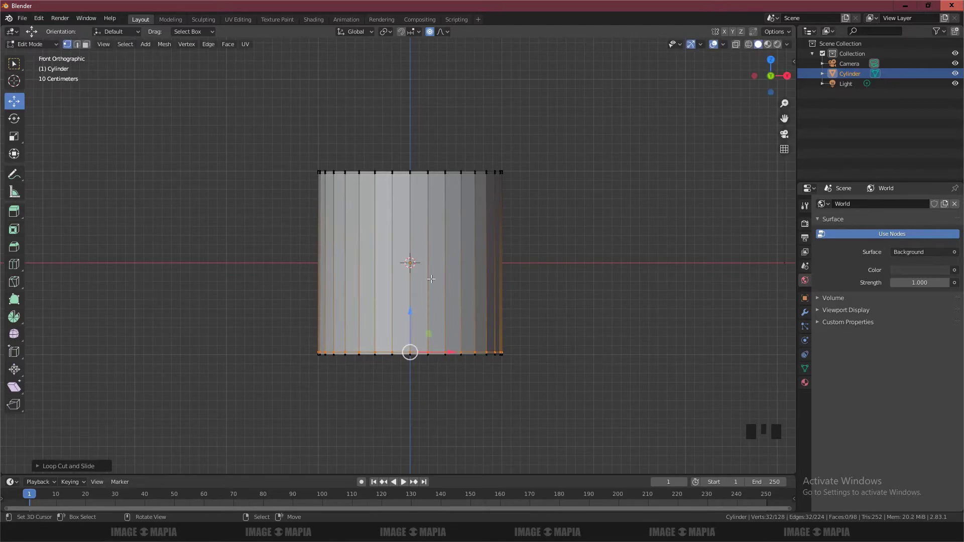
- Add six evenly spaced, unslid loop cuts between the two rim loops and clear the vertex selection
scroll(432, 278, up, 2)
key(ctrl+r)
scroll(427, 277, up, 6)
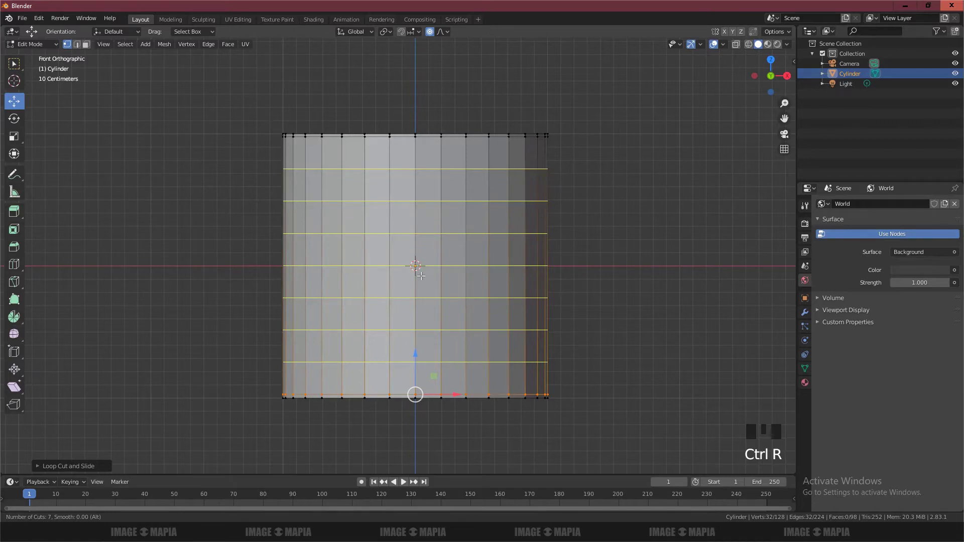
scroll(421, 275, down, 1)
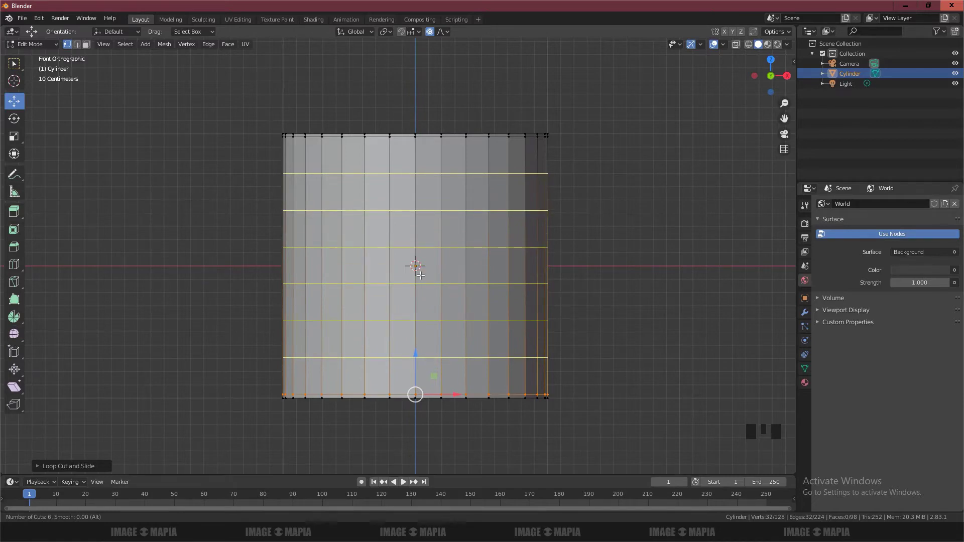
click(420, 276)
right_click(420, 275)
scroll(422, 269, up, 2)
scroll(419, 269, down, 2)
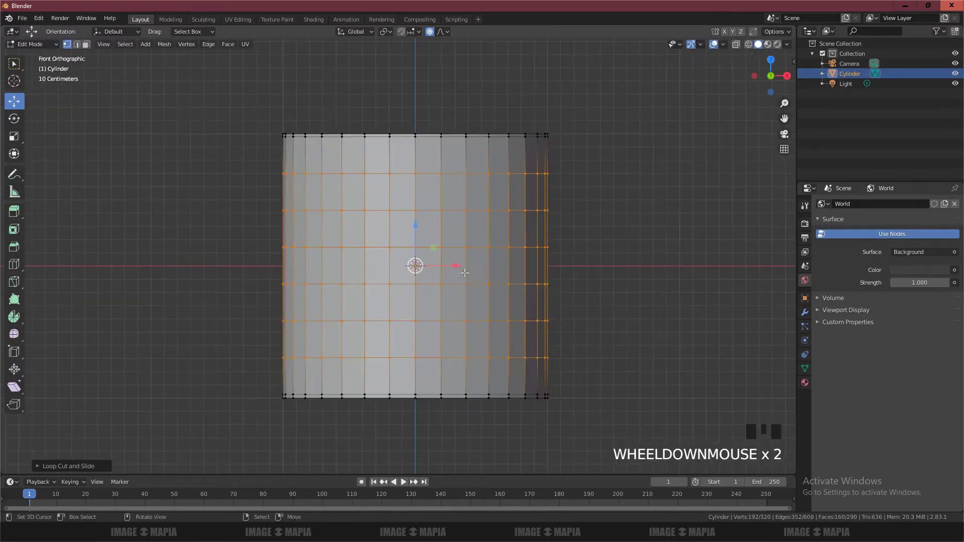
scroll(415, 267, up, 1)
scroll(417, 268, down, 1)
key(a)
key(a)
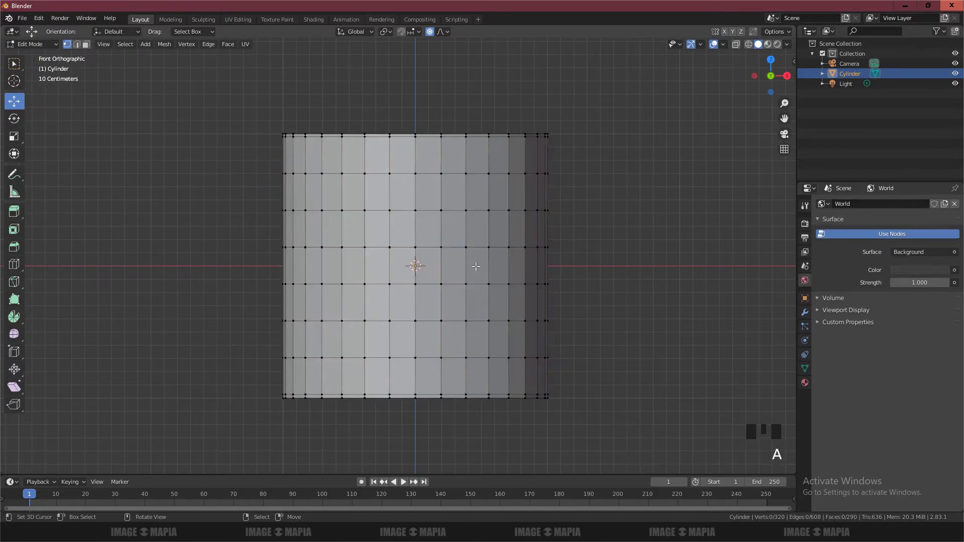
- Add two centred loop cuts across the cylinder's middle row of faces and switch to face selection for the narrow band between them
key(ctrl+r)
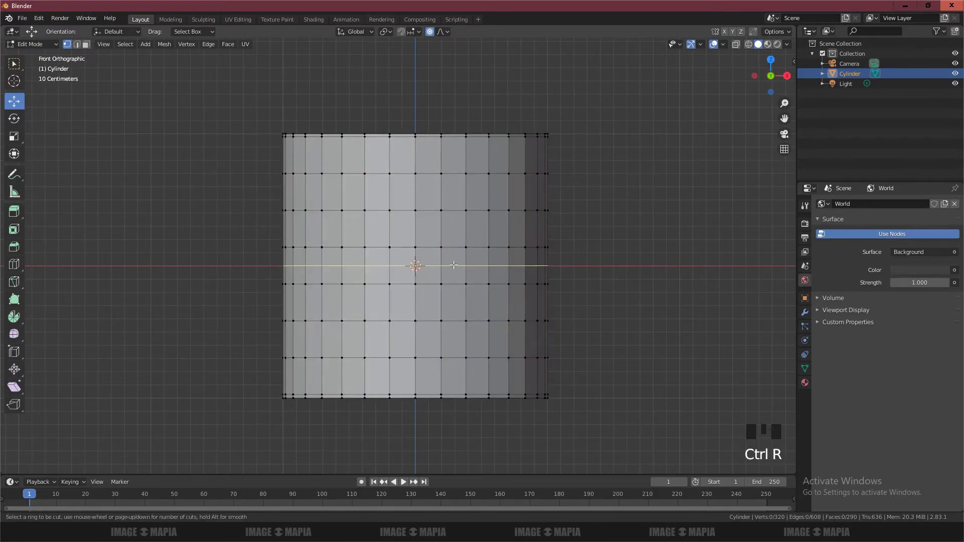
scroll(453, 265, up, 1)
click(454, 264)
right_click(455, 265)
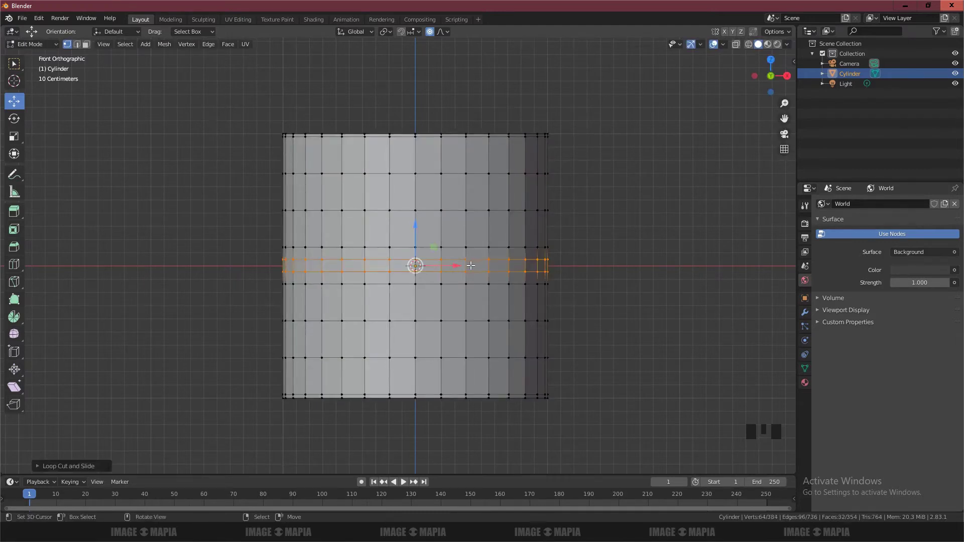
scroll(470, 266, up, 1)
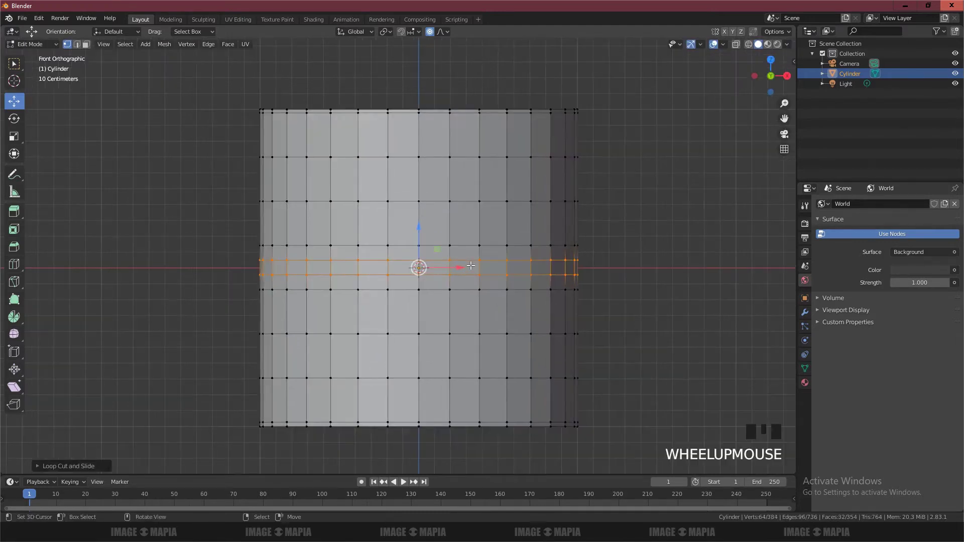
click(85, 44)
middle_drag(538, 276, 486, 285)
scroll(486, 284, down, 1)
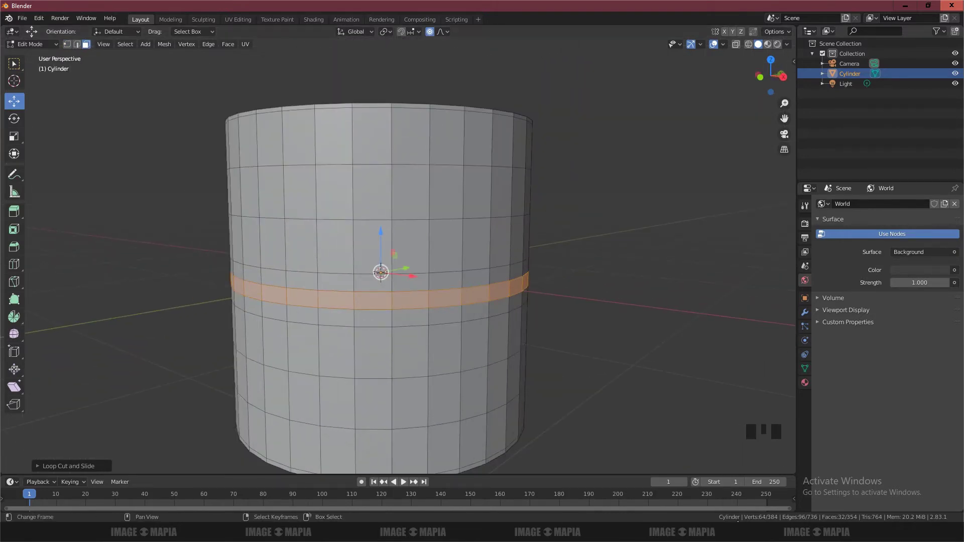
- Switch to Notepad, add the line "duplicate this surface & separate" below the existing text, and minimize the note
key(alt+Tab)
click(693, 322)
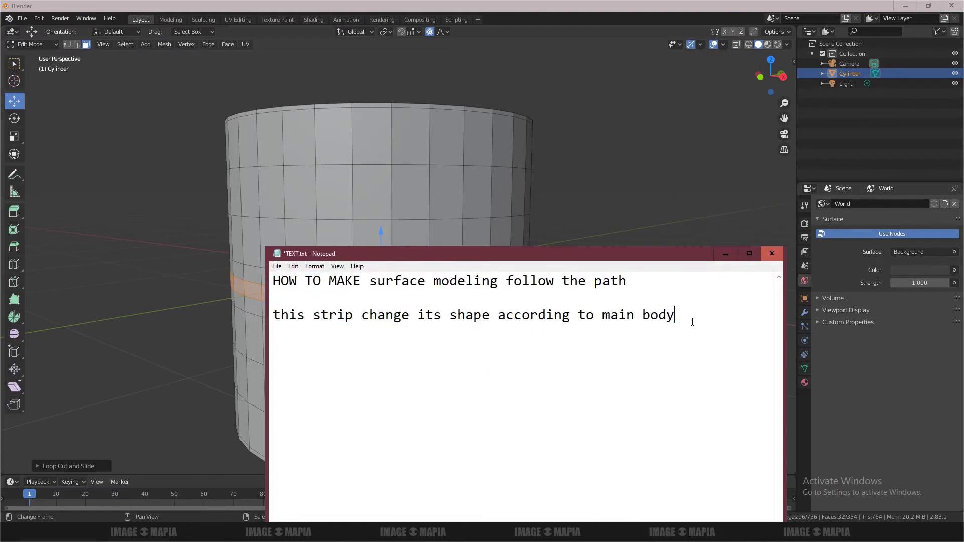
key(Return)
key(Return)
text(duplicate this )
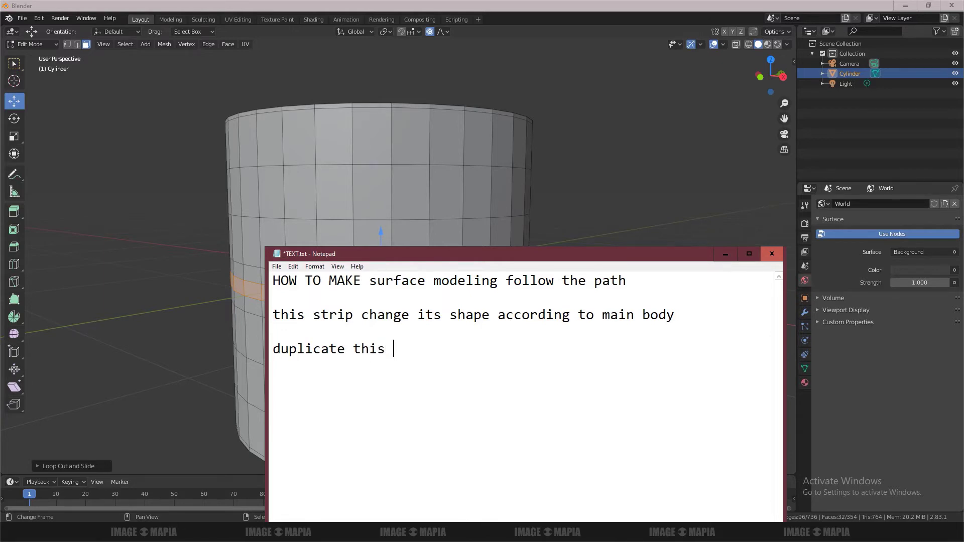
text(surface & separate)
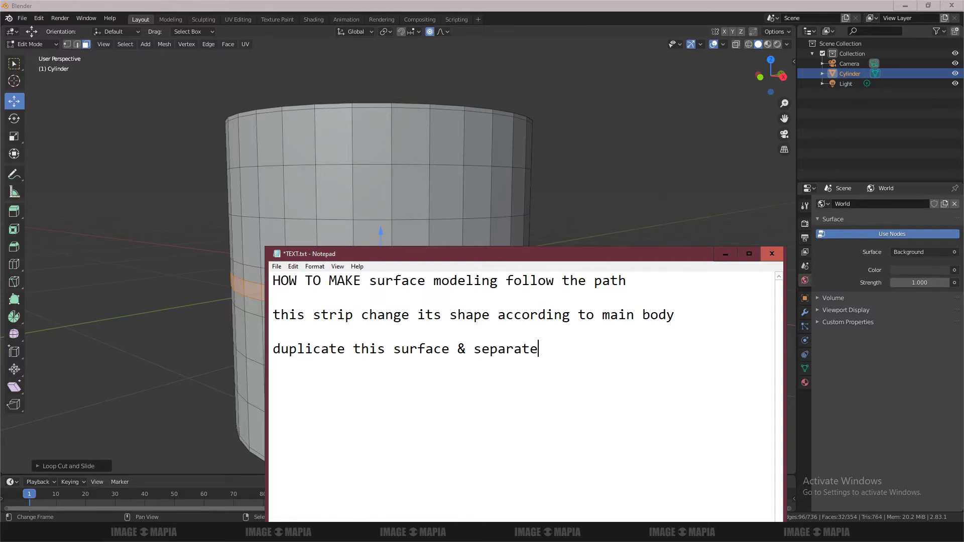
click(725, 253)
- Back in Blender, duplicate the selected middle band of faces in place and separate the copy by selection into its own object
key(shift)
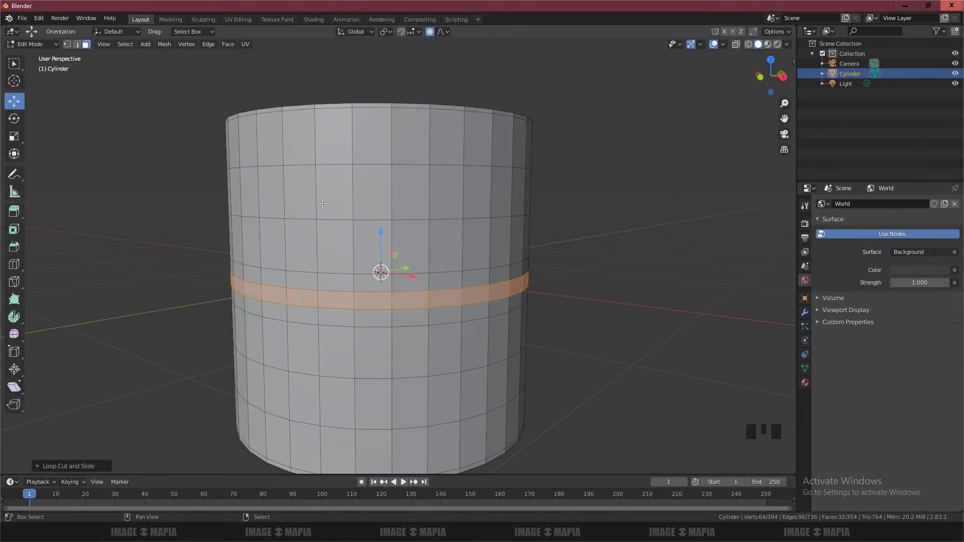
click(127, 45)
key(shift+d)
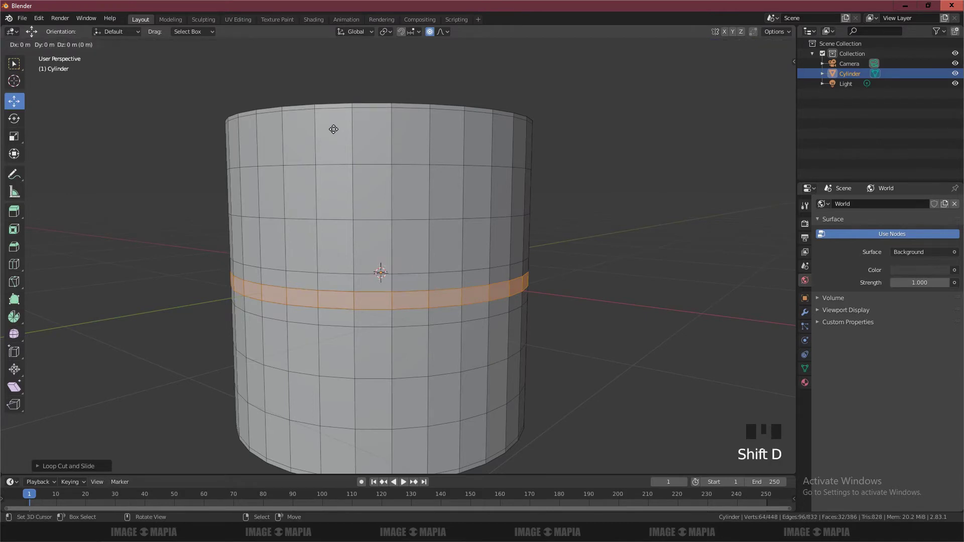
click(334, 129)
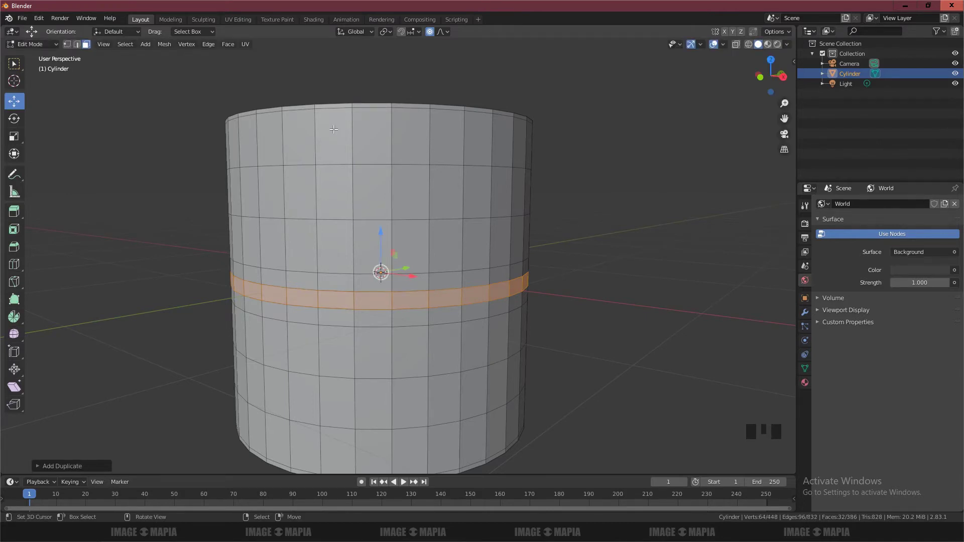
click(848, 73)
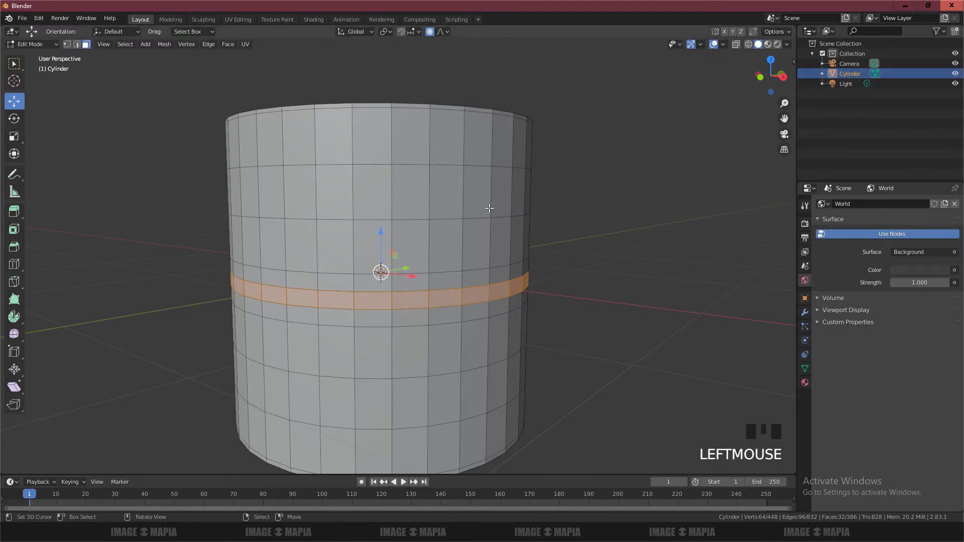
key(p)
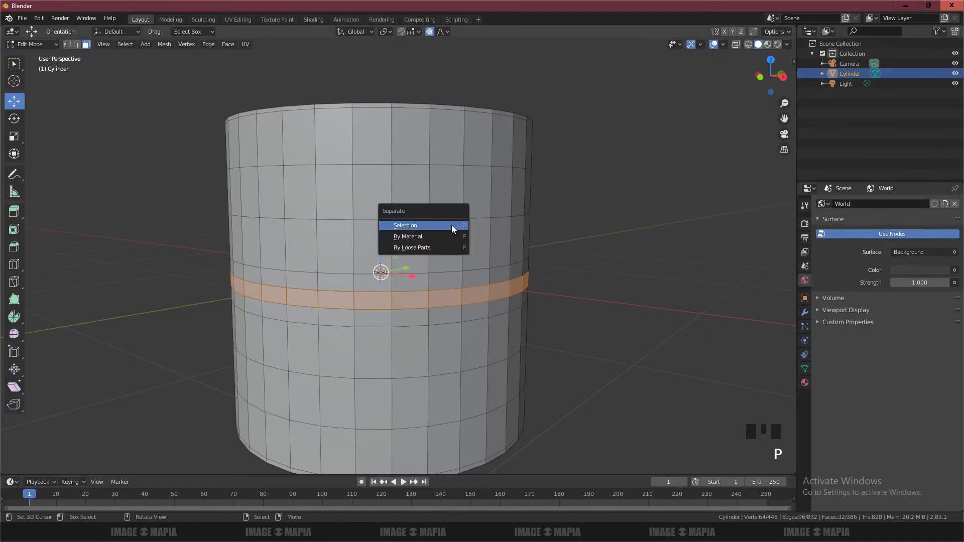
click(452, 226)
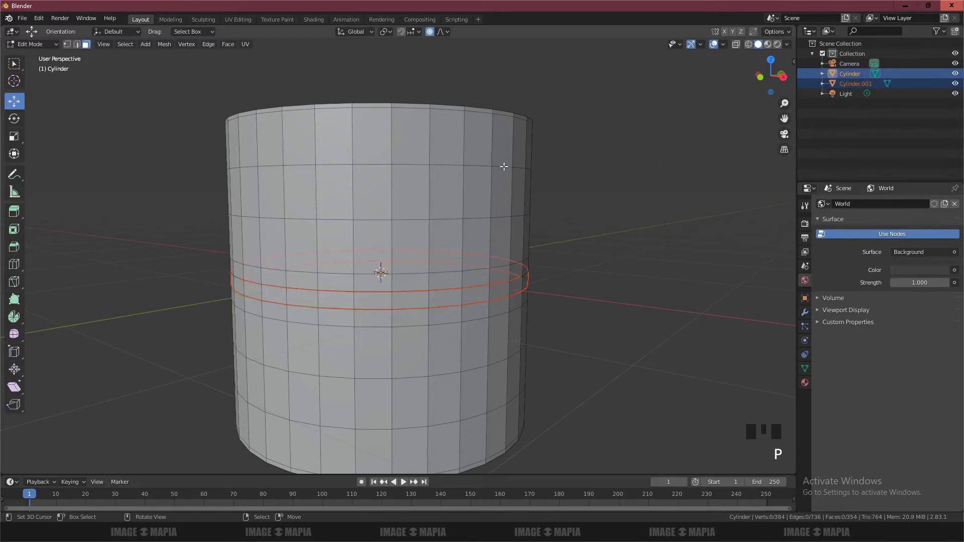
- Return to Object Mode and rename the large cylinder "main body"
key(Tab)
right_click(485, 143)
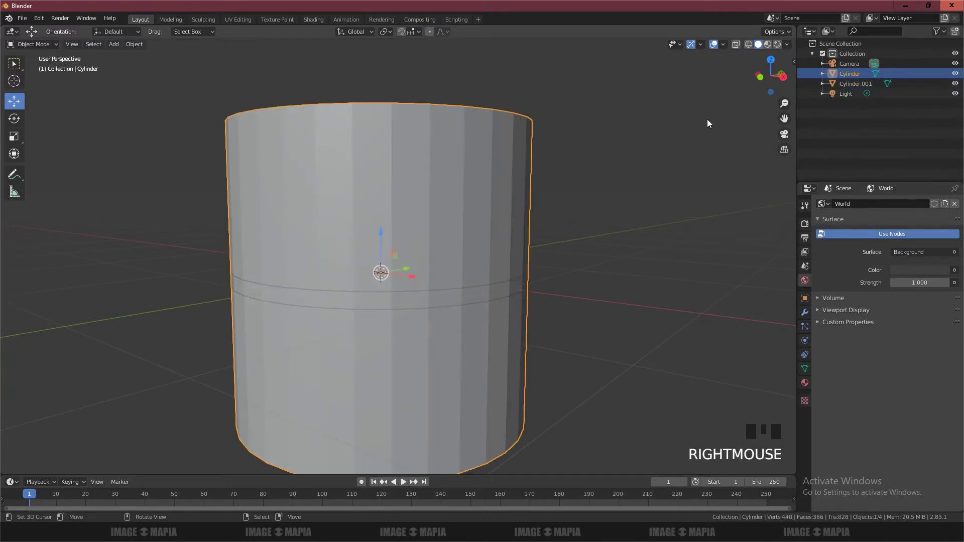
triple_click(849, 73)
text(main body)
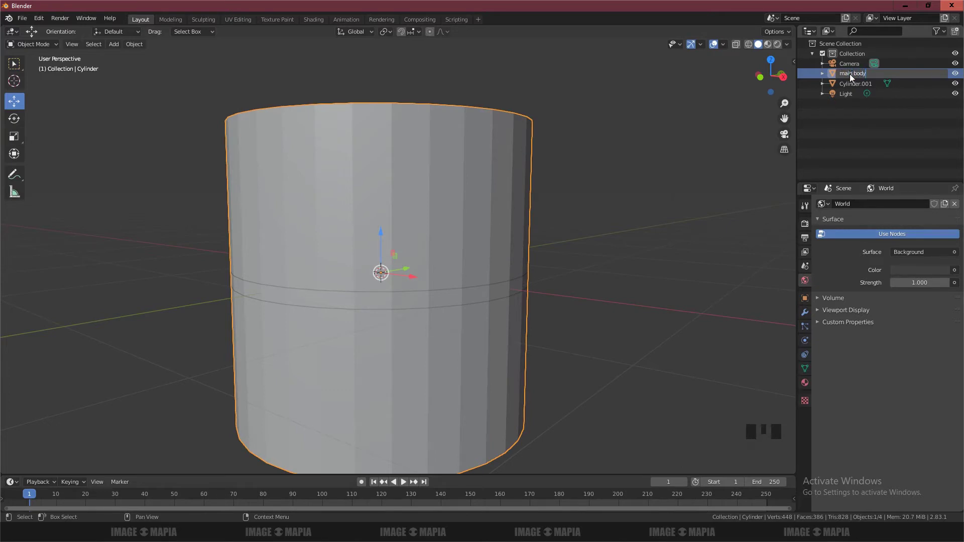
key(Return)
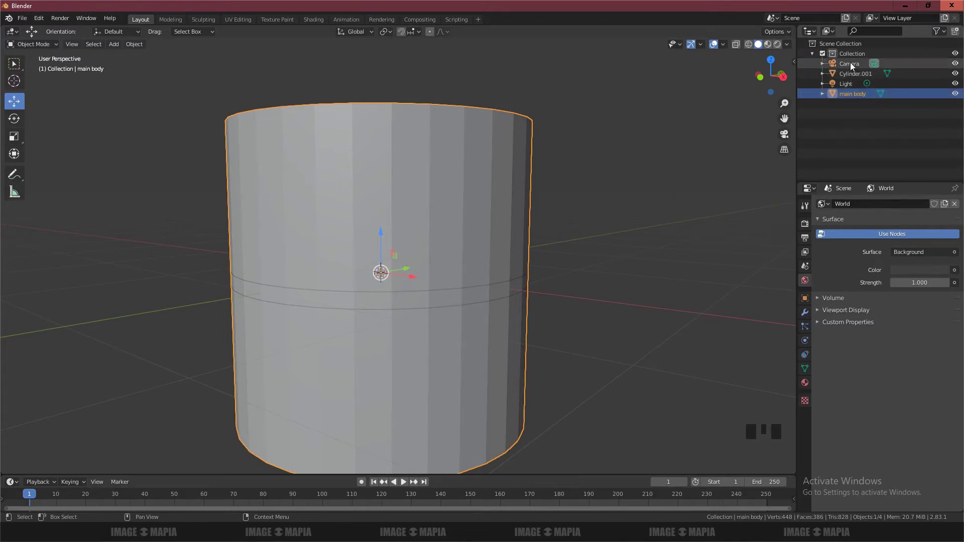
click(848, 95)
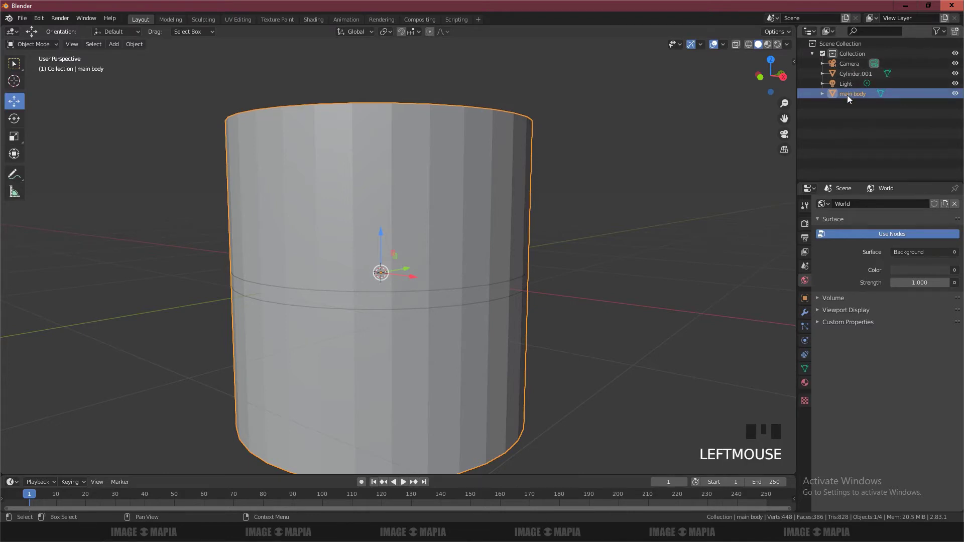
- Rename the separated middle band object "strip"
right_click(441, 293)
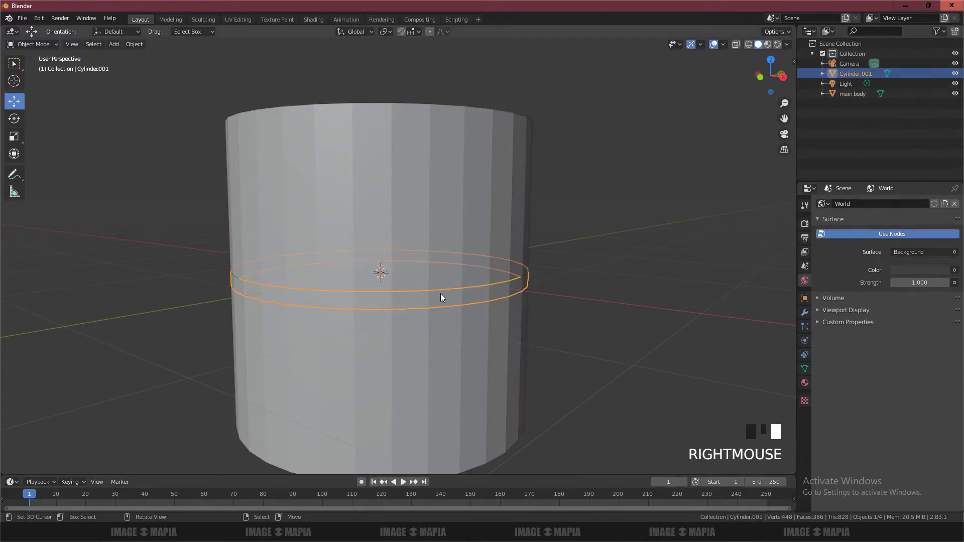
double_click(838, 78)
text(s)
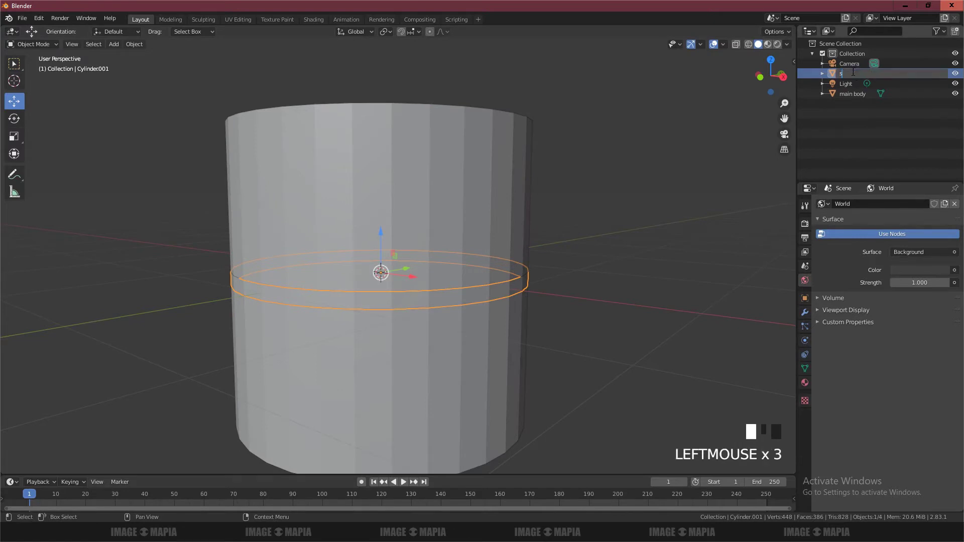
text(trip)
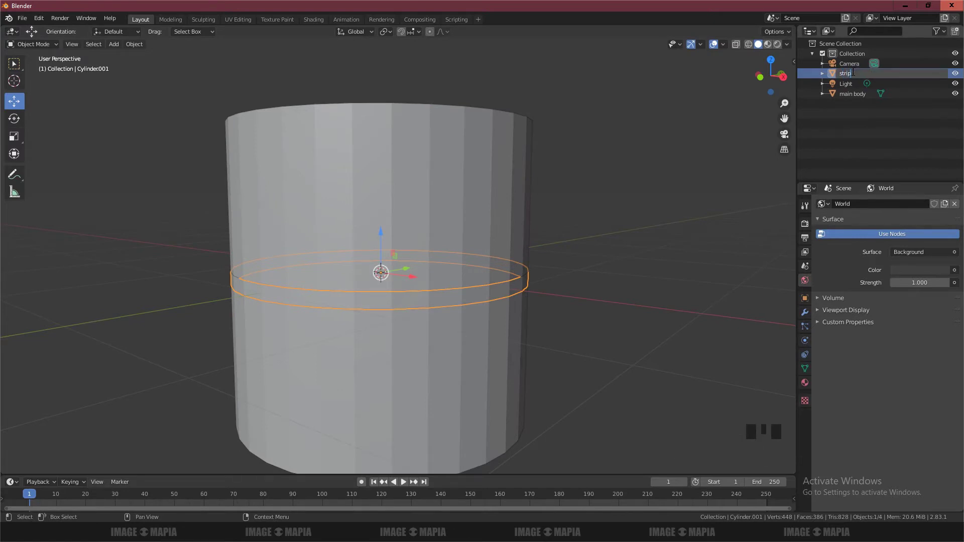
key(Return)
- Delete the light and the camera from the scene, leaving only the two mesh objects
click(848, 75)
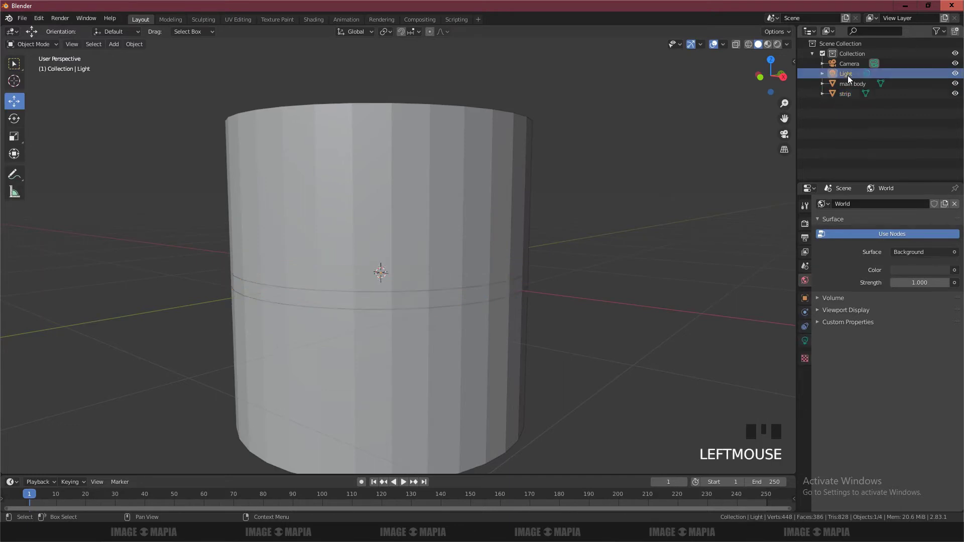
right_click(848, 75)
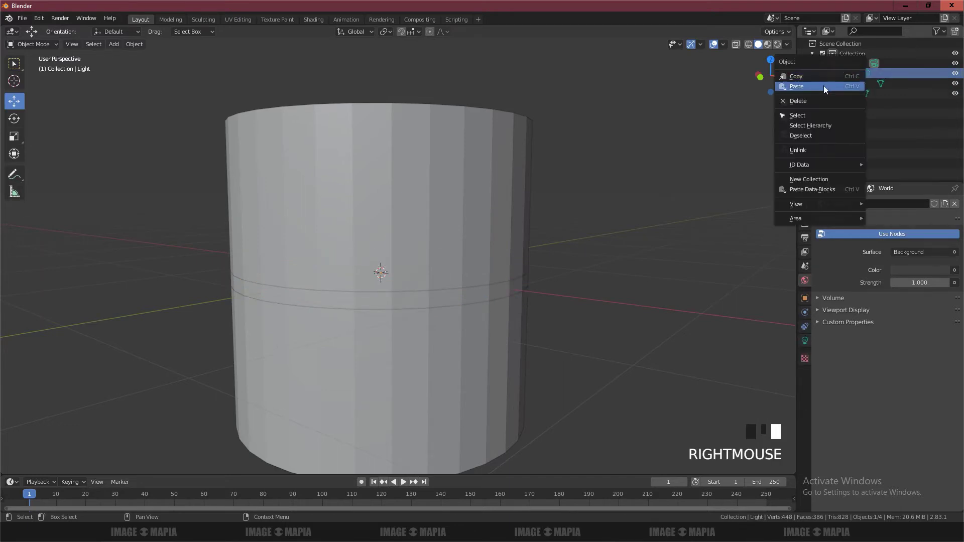
click(806, 101)
click(846, 62)
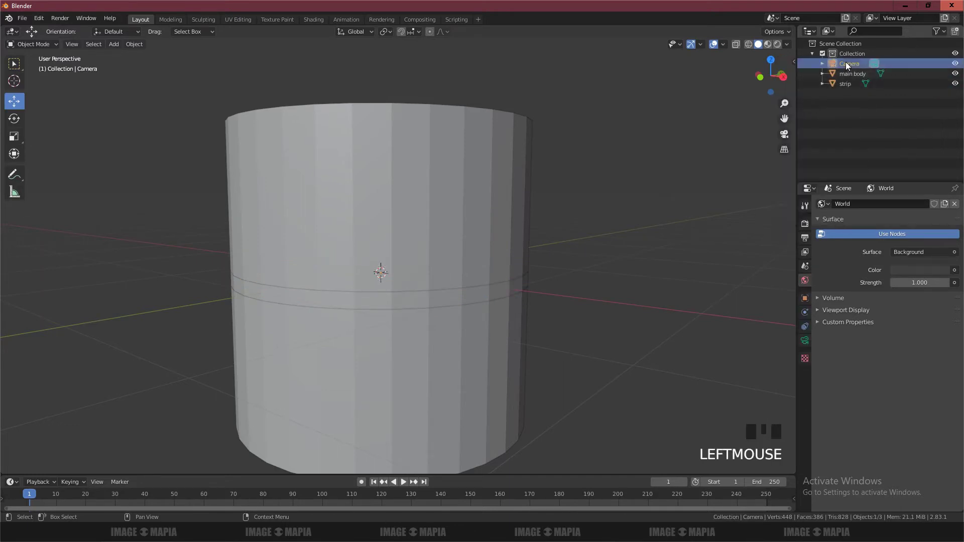
right_click(845, 62)
click(845, 62)
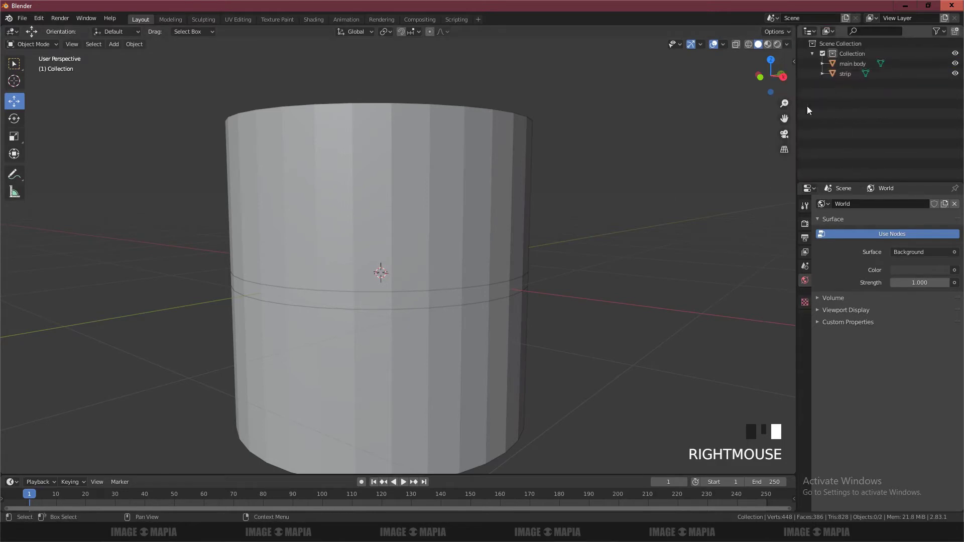
- Add a Subdivision Surface modifier to the main body and set its viewport subdivisions to 2
click(847, 65)
scroll(592, 203, down, 2)
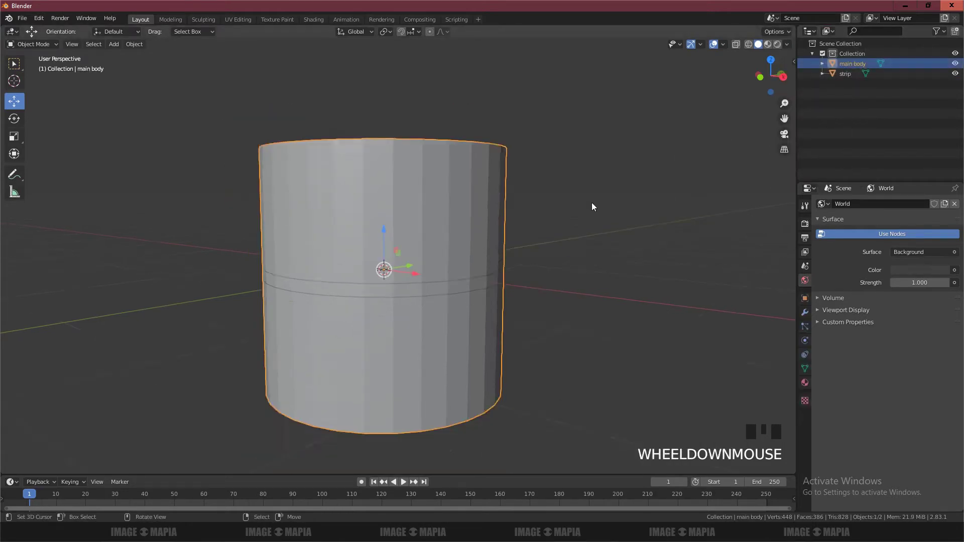
click(845, 74)
right_click(463, 184)
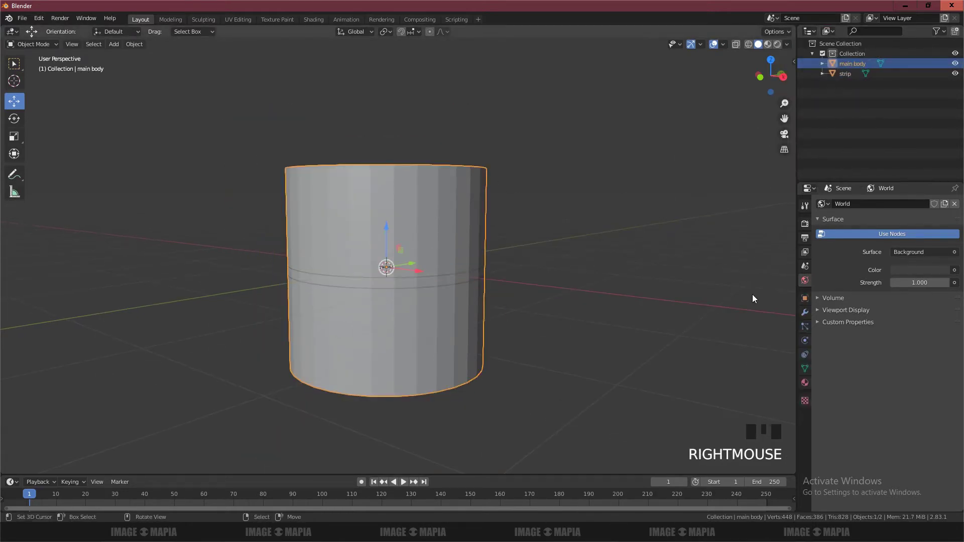
click(805, 312)
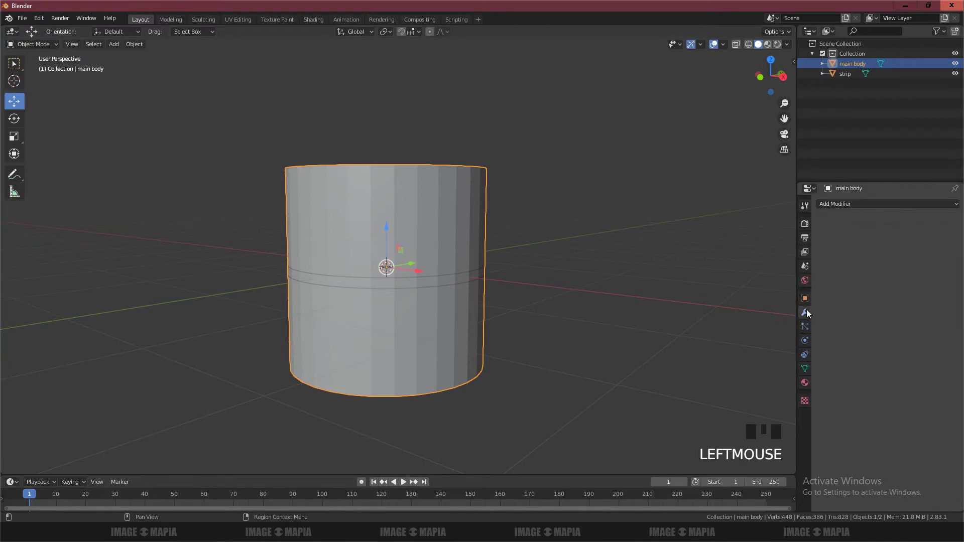
click(871, 204)
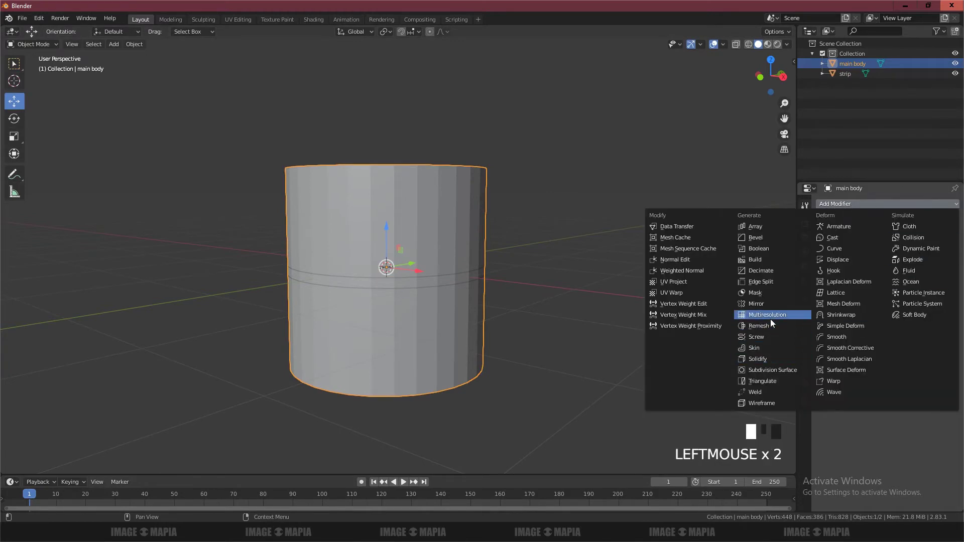
click(779, 372)
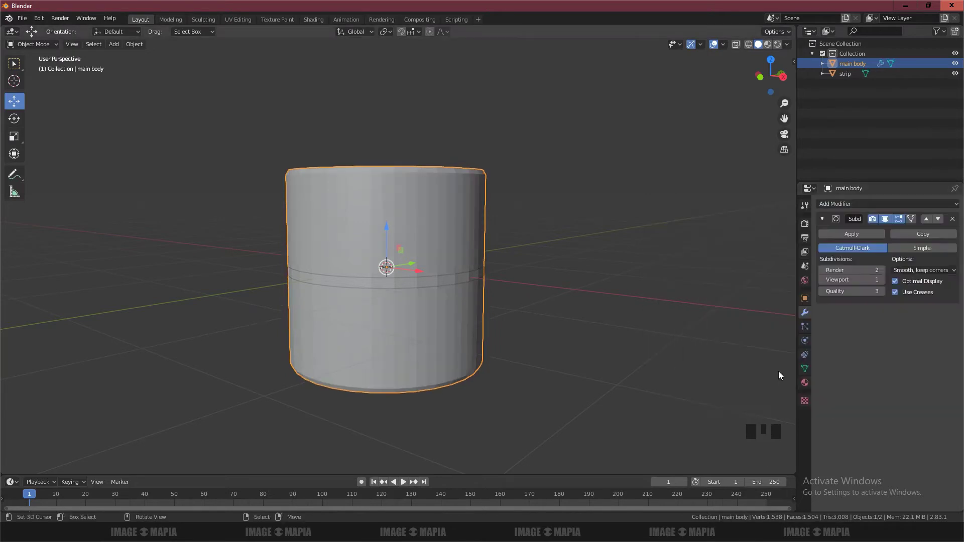
click(883, 280)
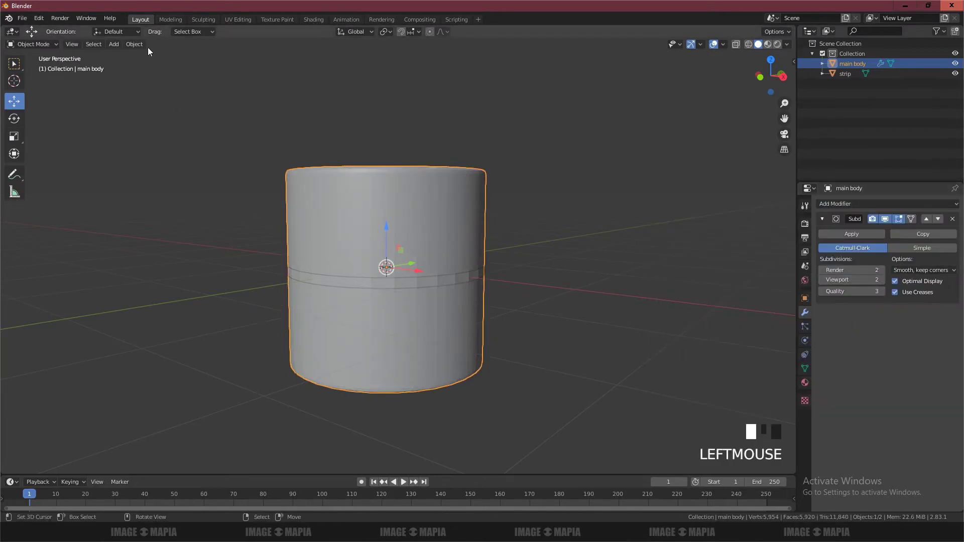
- Select the strip together with the main body as active object and link the main body's modifiers to the strip
click(114, 44)
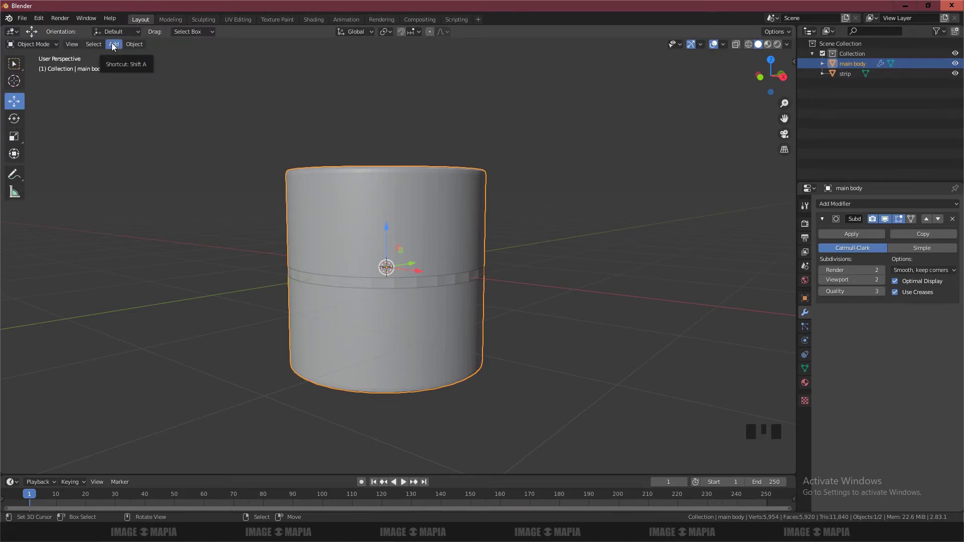
click(135, 45)
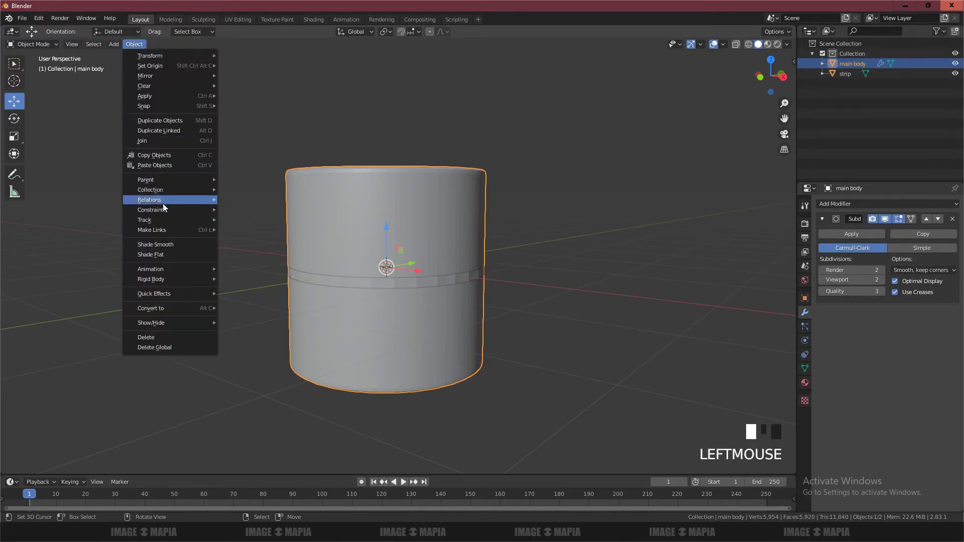
mouse_move(163, 193)
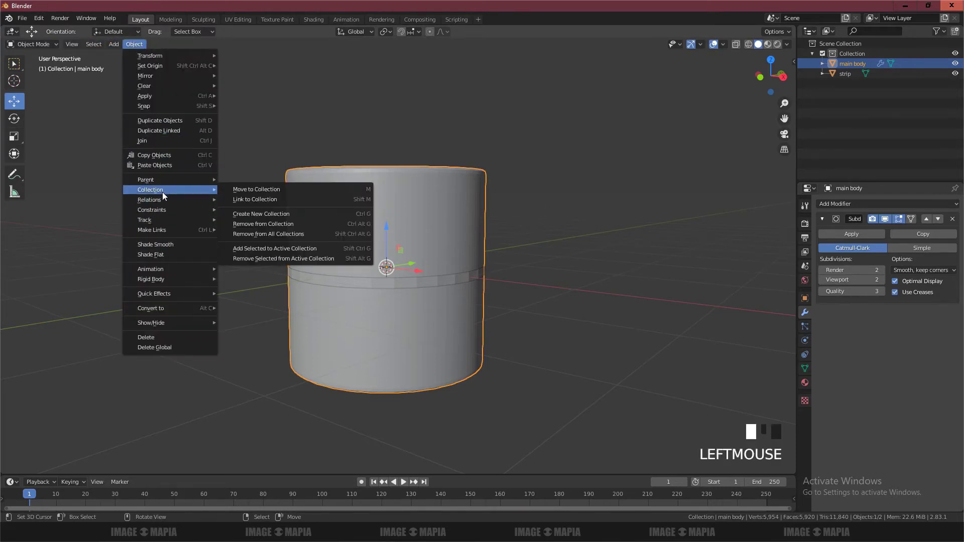
right_click(443, 277)
shift+right_click(441, 227)
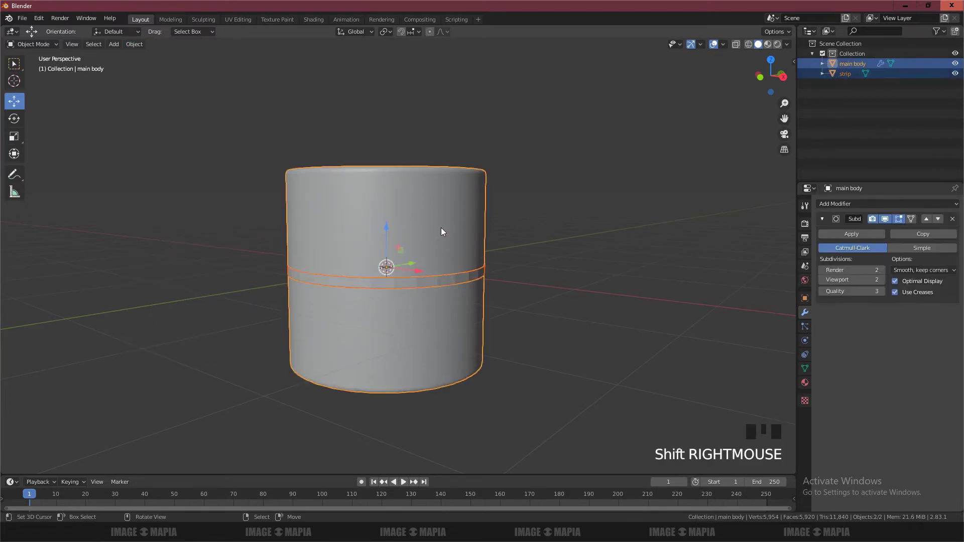
key(ctrl+l)
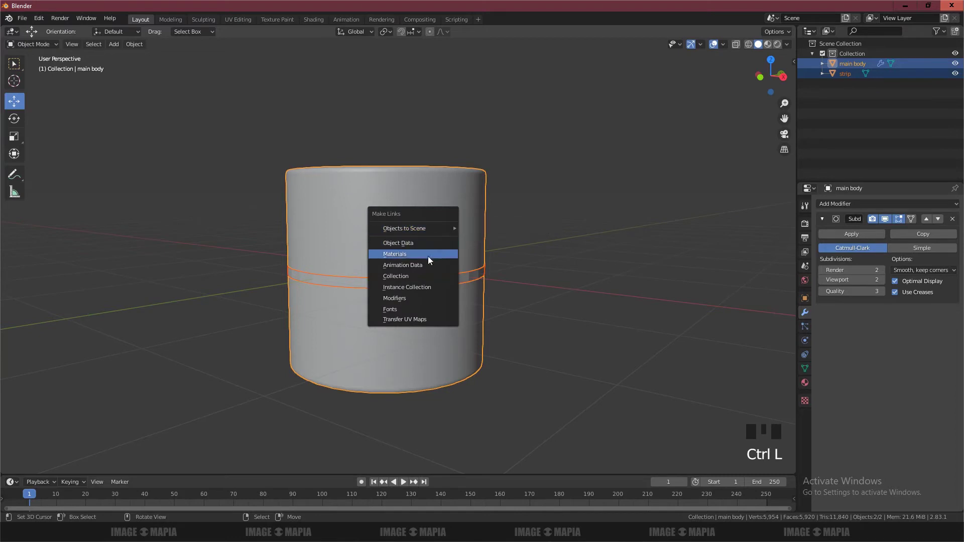
click(417, 298)
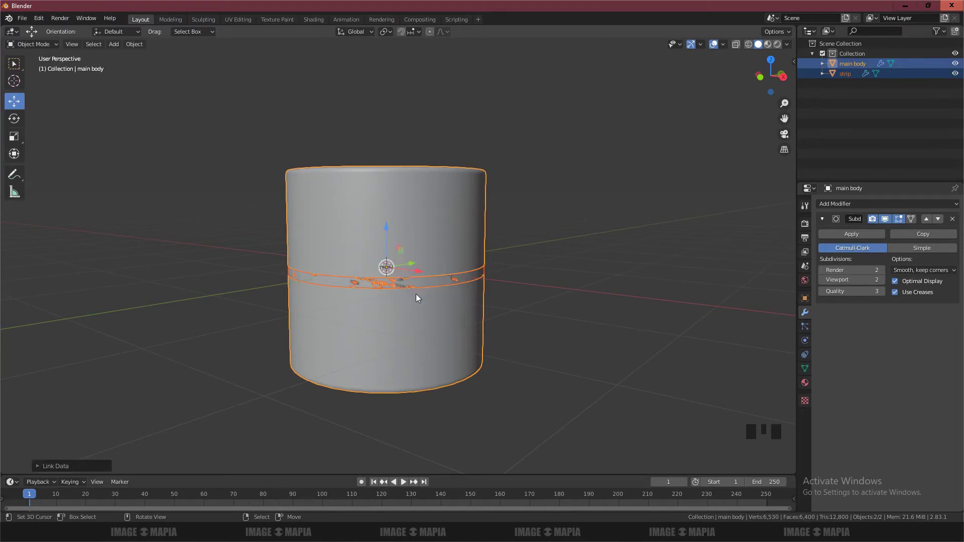
- Select only the strip, collapse its Subdivision modifier settings and widen the properties editor considerably
right_click(465, 278)
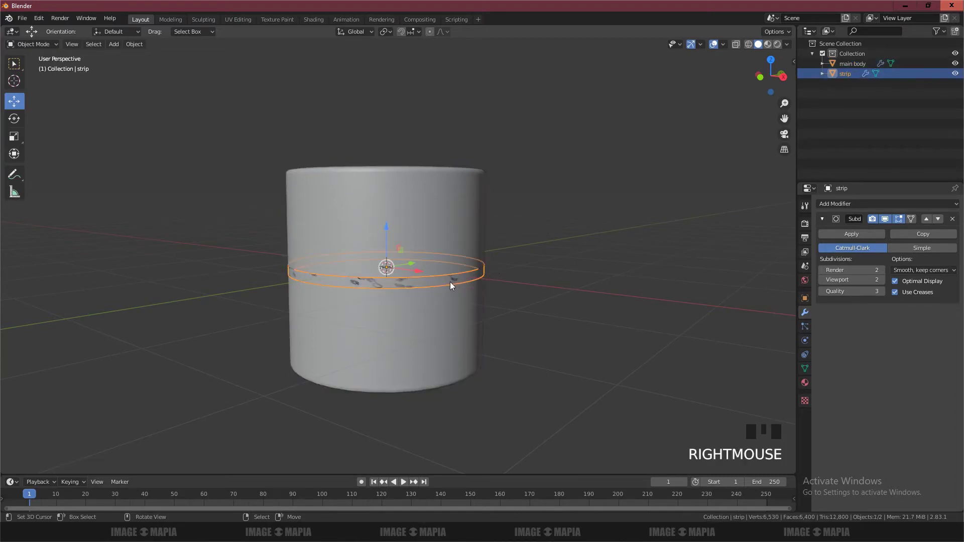
scroll(450, 281, up, 3)
scroll(507, 284, down, 1)
scroll(425, 324, up, 2)
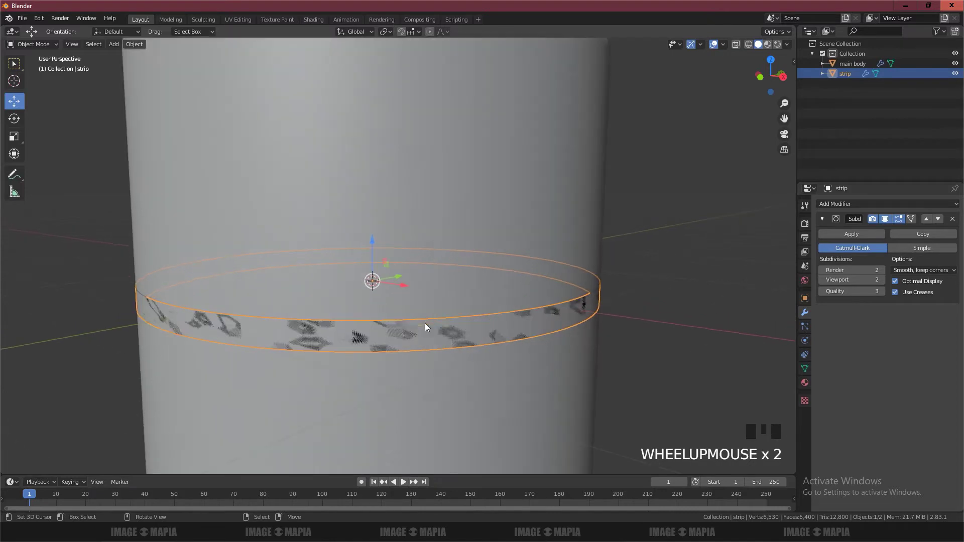
middle_drag(425, 324, 472, 324)
scroll(457, 324, down, 2)
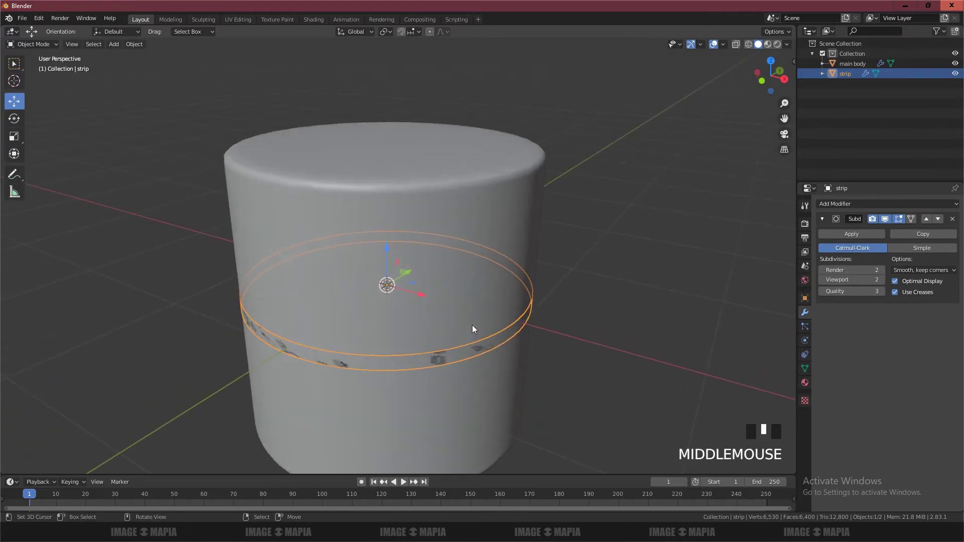
shift+scroll(472, 325, down, 4)
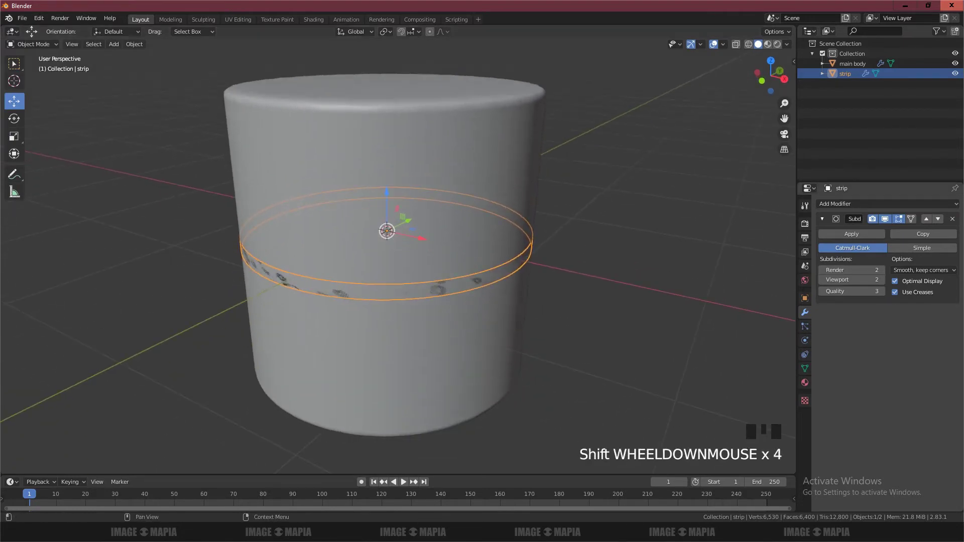
click(822, 218)
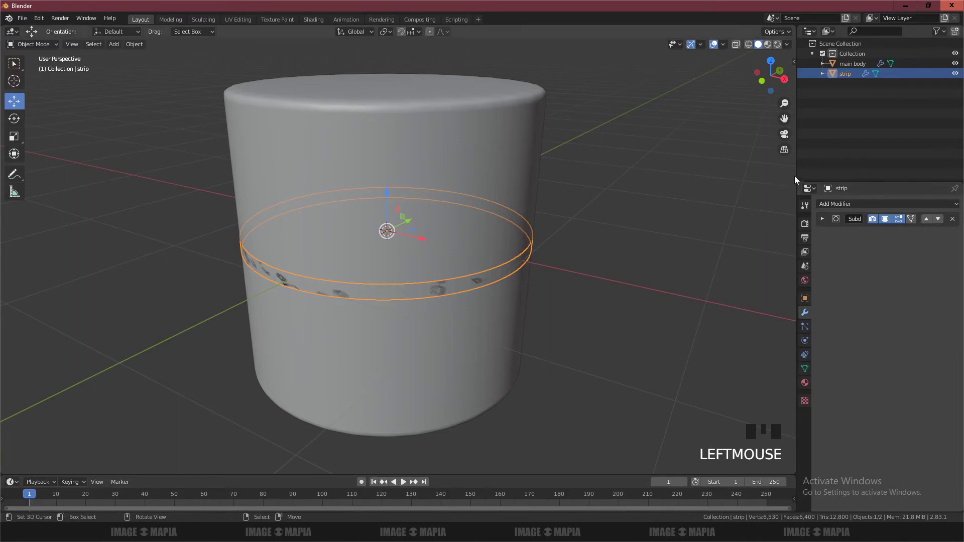
drag(795, 180, 465, 195)
- Switch to Notepad and add the line "follow me" below the existing text
key(alt+Tab)
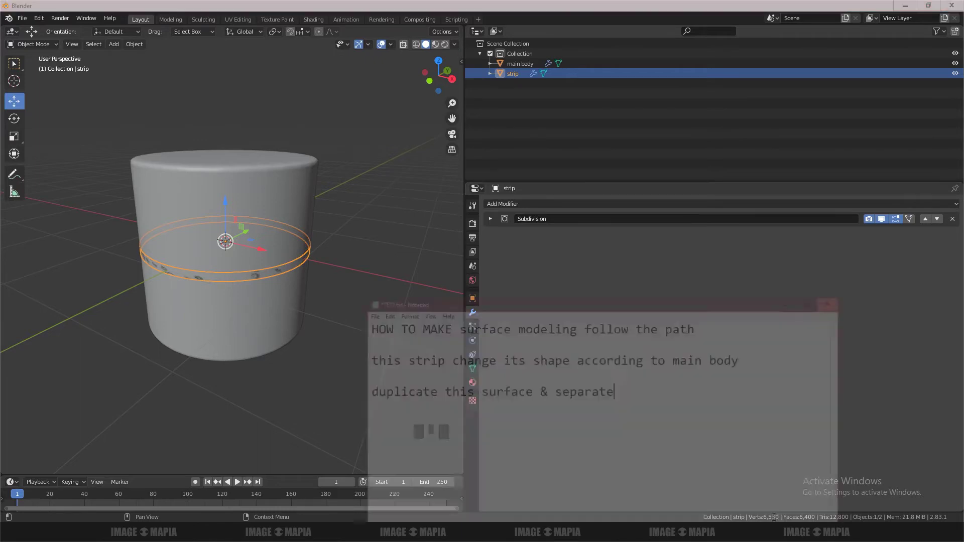
key(Return)
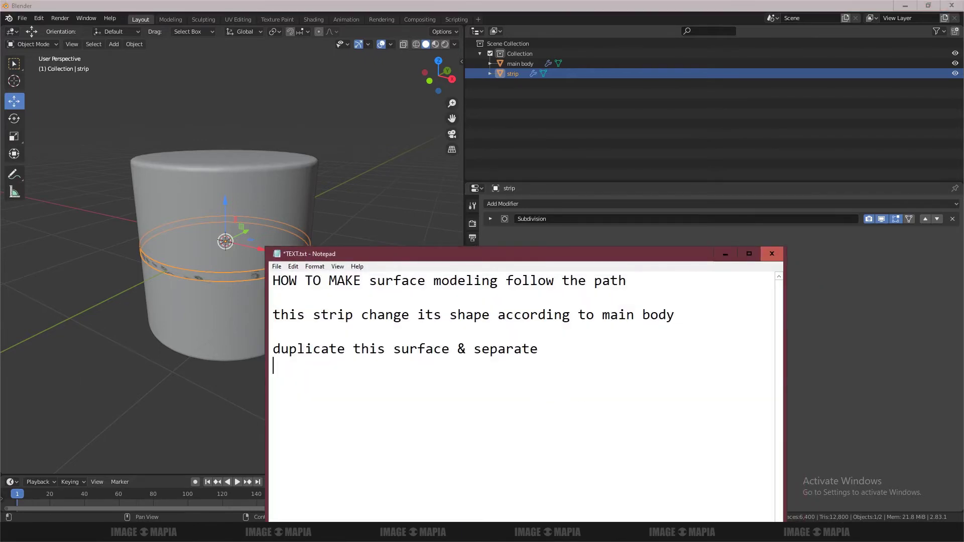
text(follow me)
- Minimize the note and, back in Blender, add a Shrinkwrap modifier to the strip
click(723, 253)
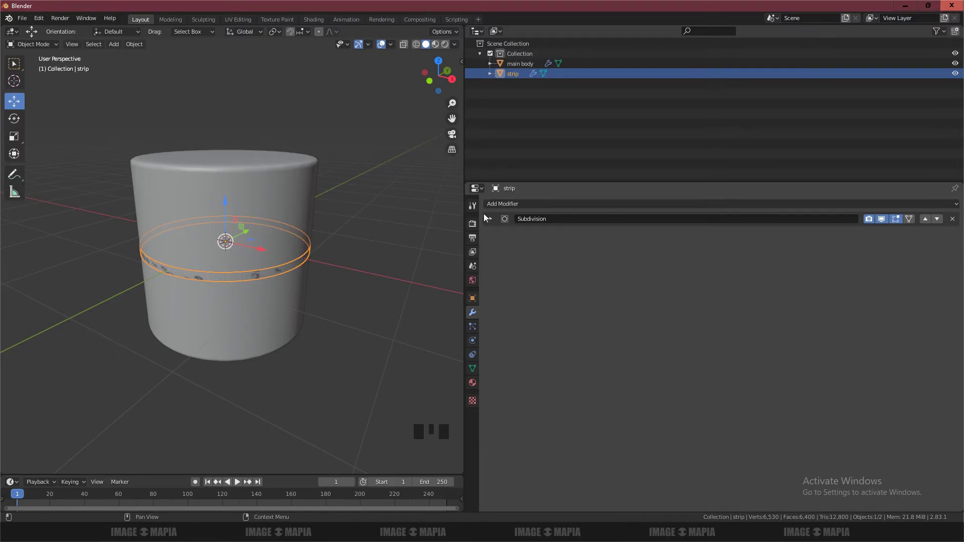
click(505, 204)
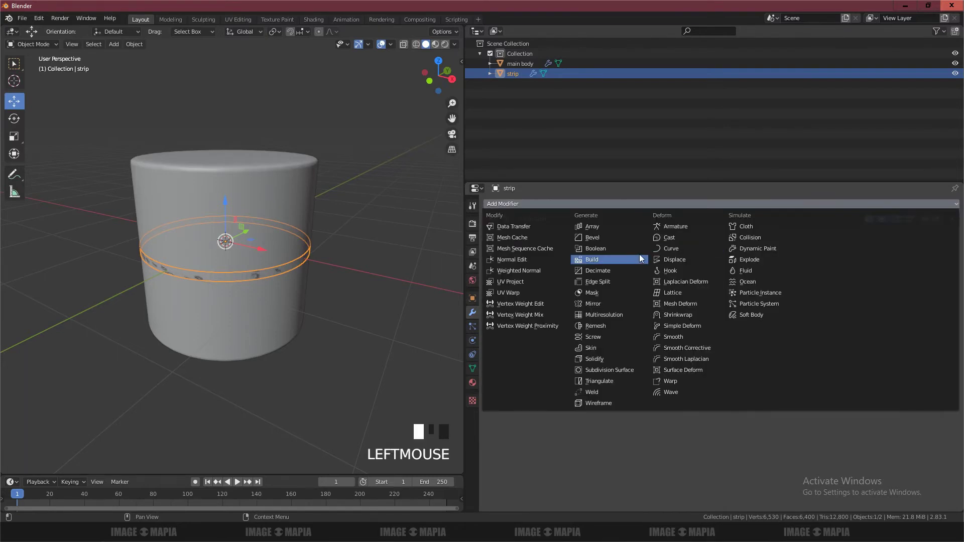
click(694, 317)
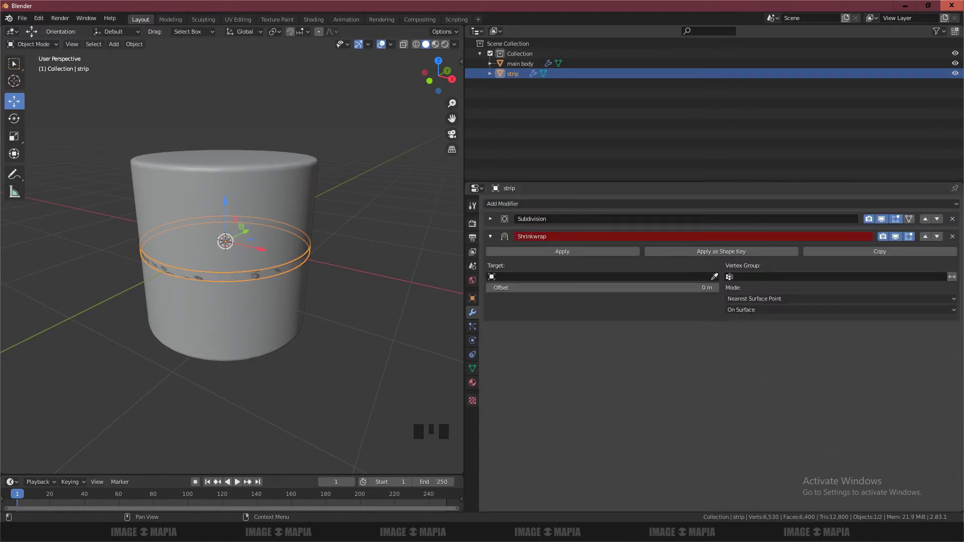
- Switch to Notepad and add the line "add modifier SRINKWARP> change setting" under "follow me"
click(763, 532)
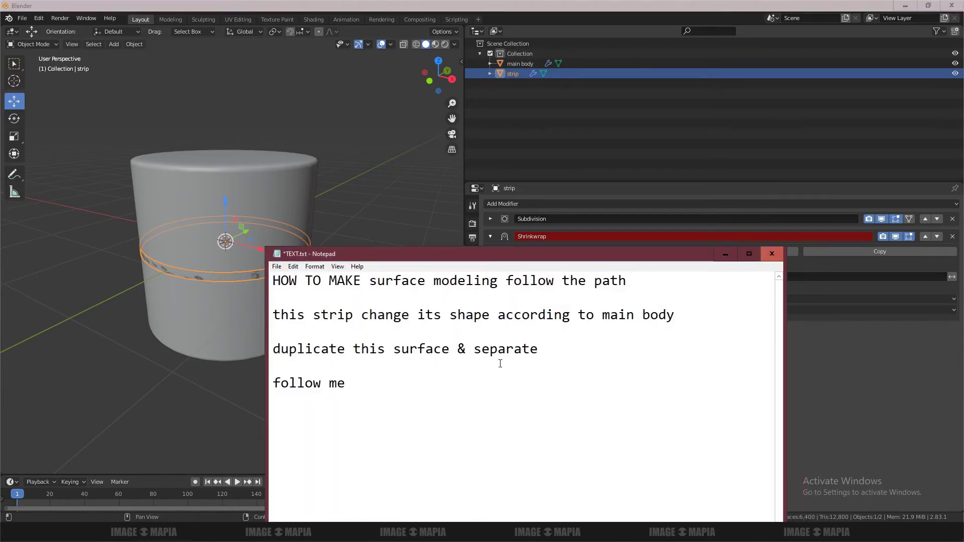
text(add modifier )
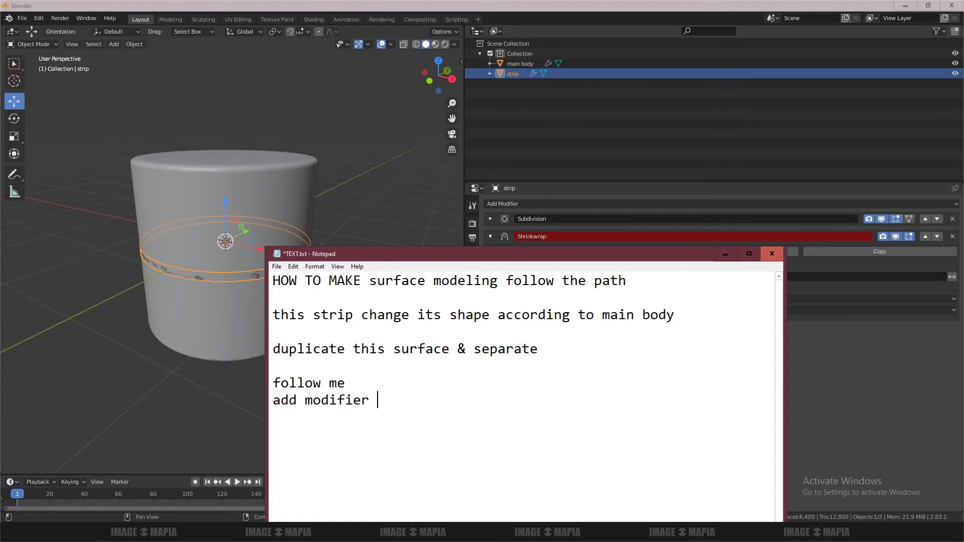
text(SRINKWARP)
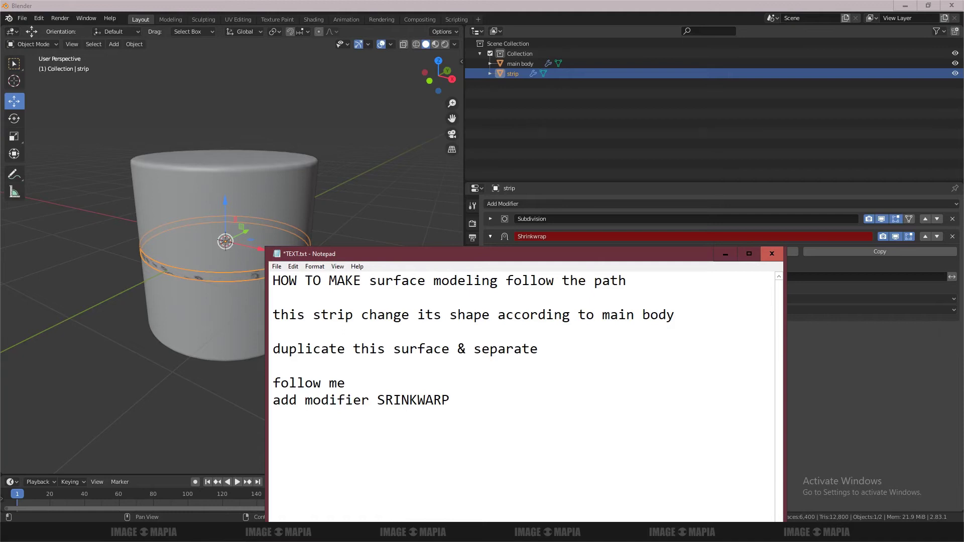
text(> s)
key(BackSpace)
text(change setting)
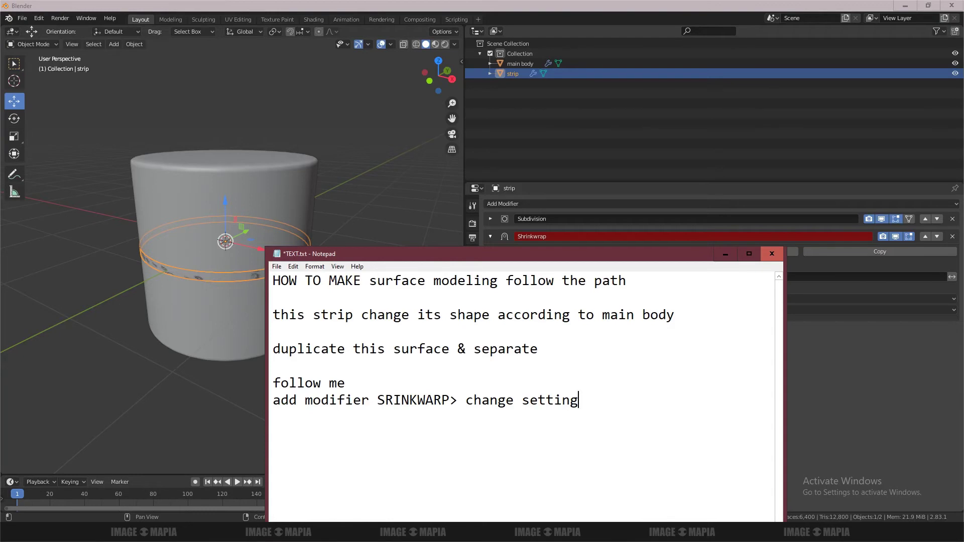
- Minimize the note and set the main body as the target of the strip's Shrinkwrap modifier in Blender
click(726, 253)
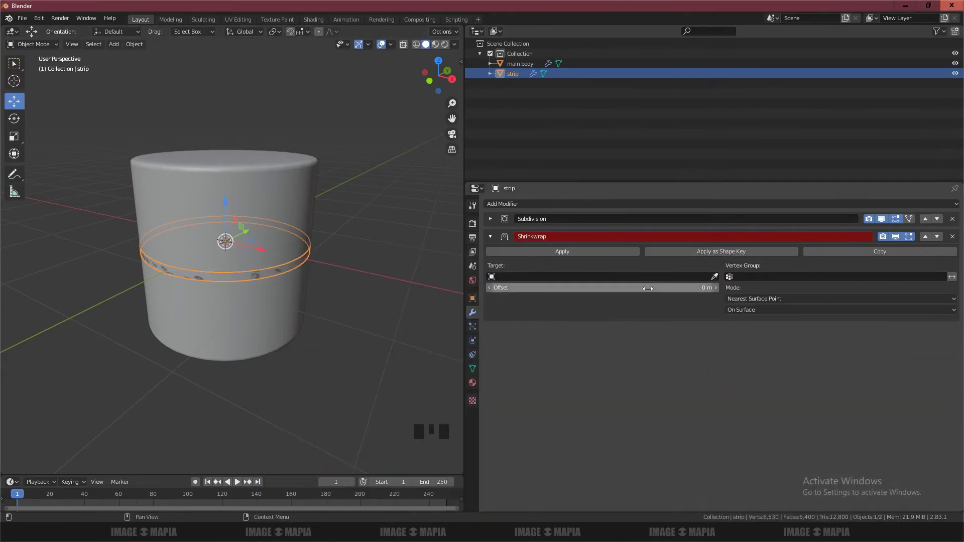
click(715, 276)
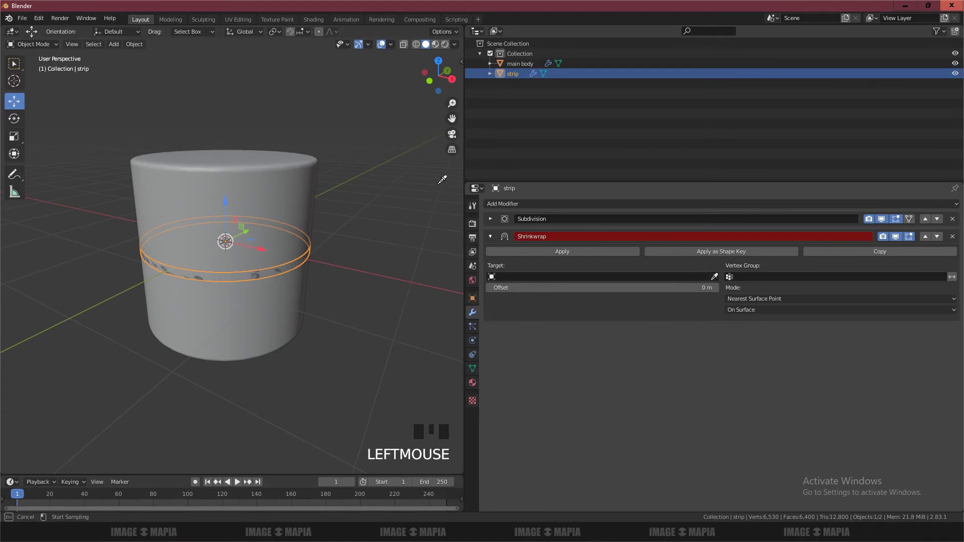
click(304, 166)
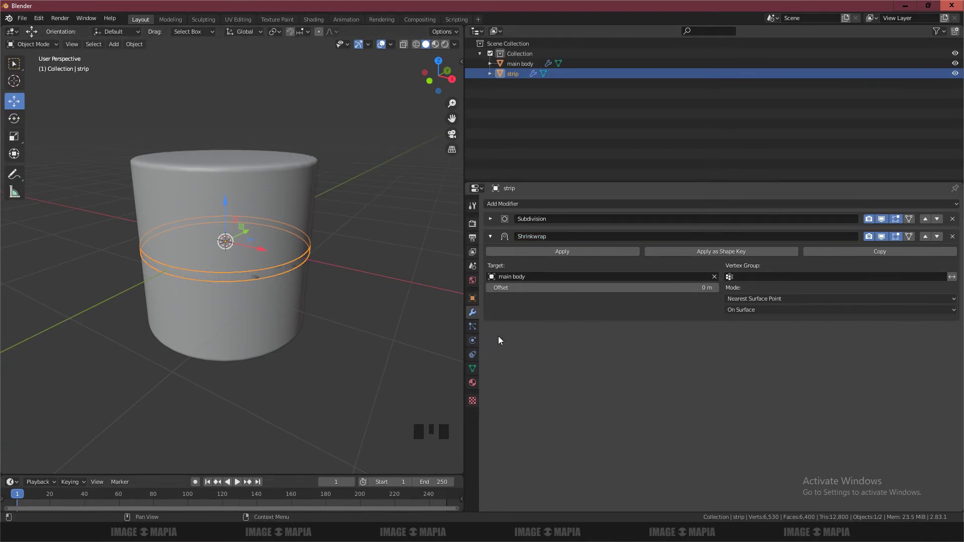
scroll(616, 319, up, 1)
scroll(615, 319, down, 1)
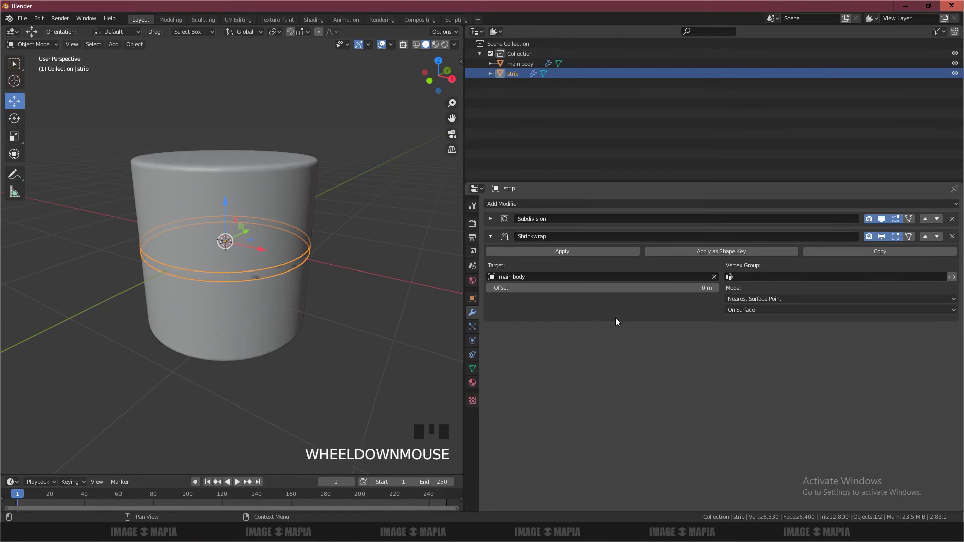
- Set the Shrinkwrap offset of the strip to 0.01 m
click(699, 287)
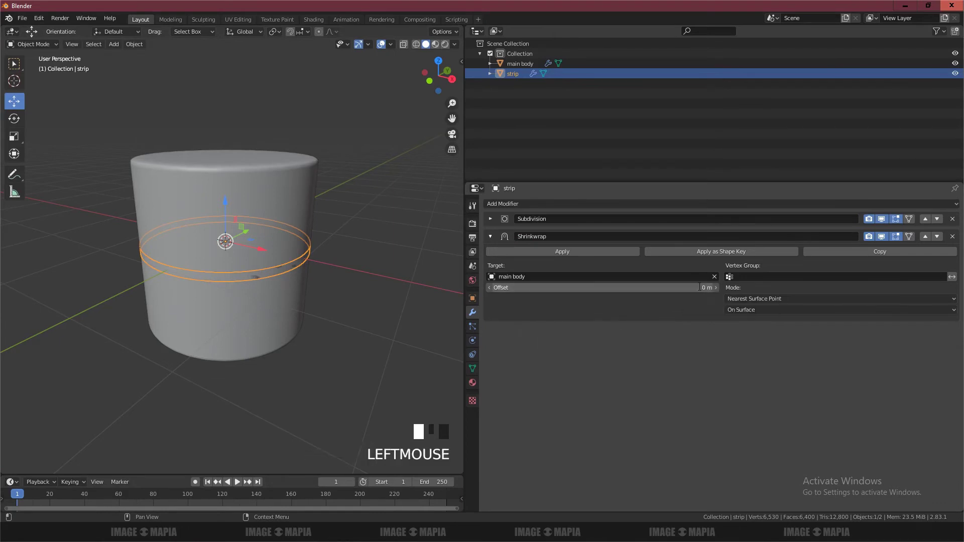
text(0.01)
key(Return)
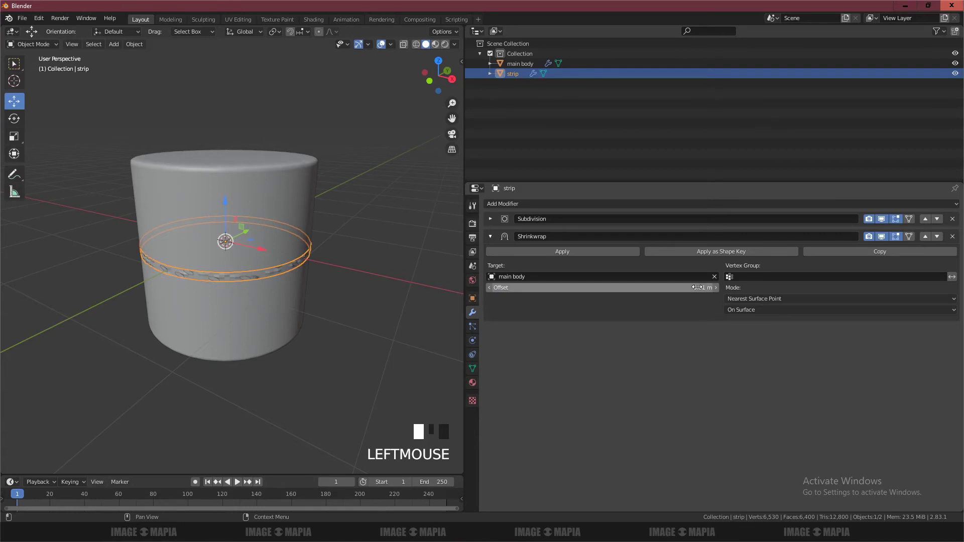
scroll(229, 273, up, 4)
scroll(229, 274, down, 1)
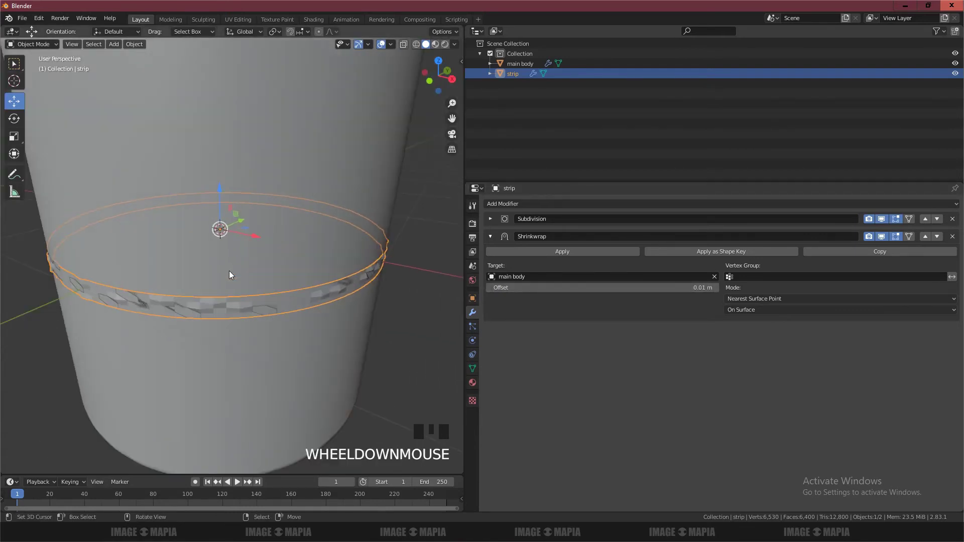
scroll(228, 273, down, 2)
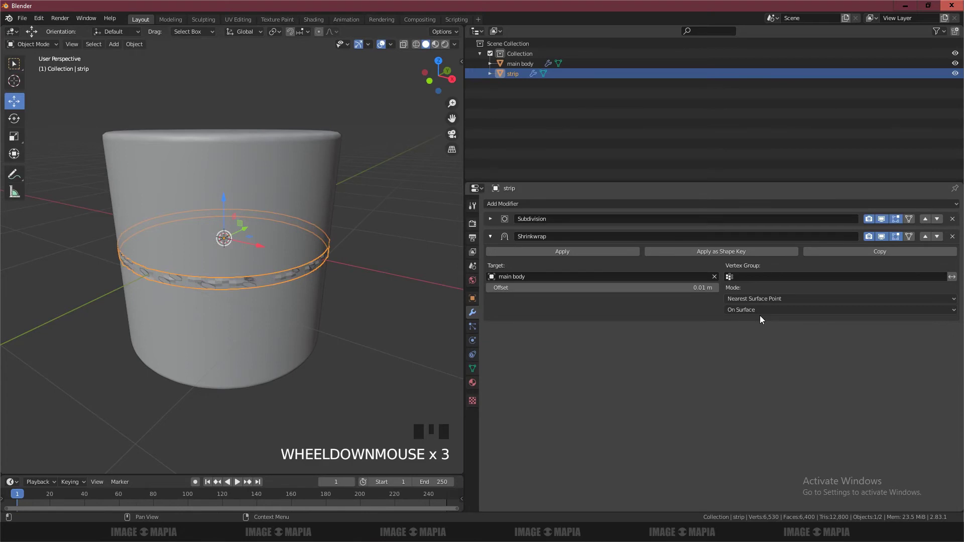
- Set the Shrinkwrap wrap mode to Project and its snap mode to Outside
click(761, 298)
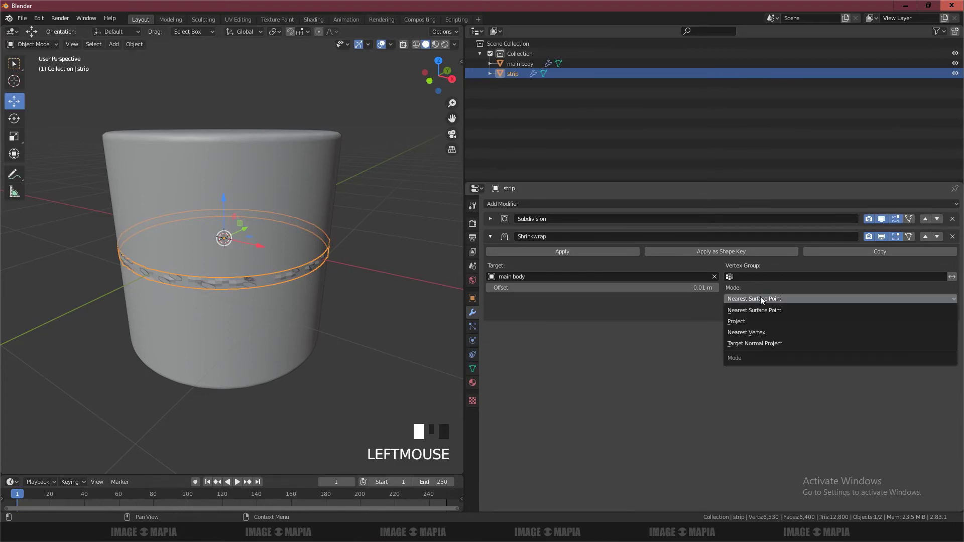
click(744, 322)
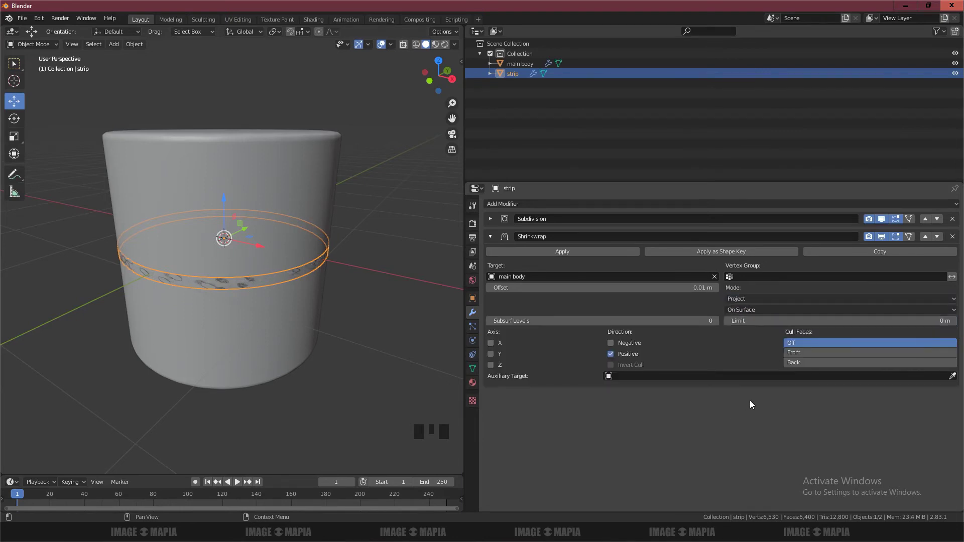
click(752, 309)
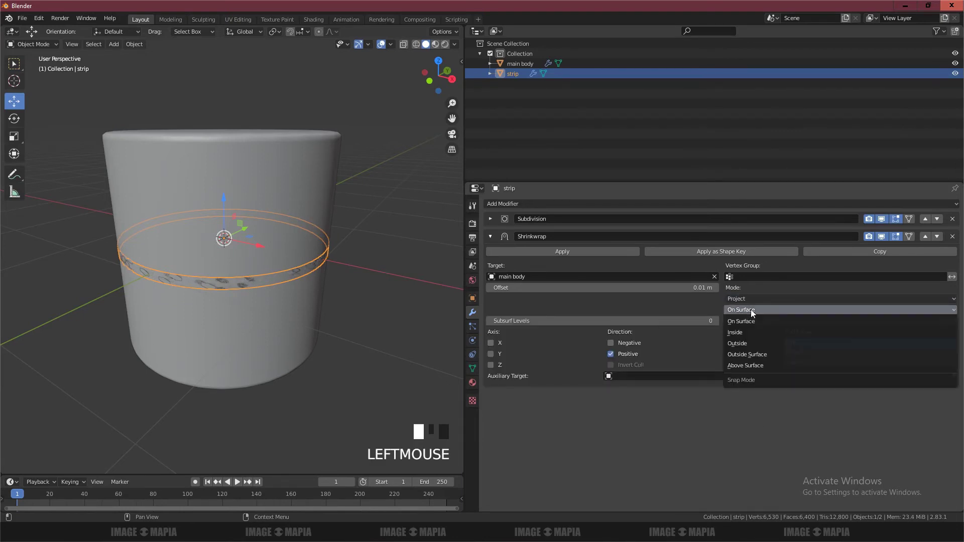
click(746, 342)
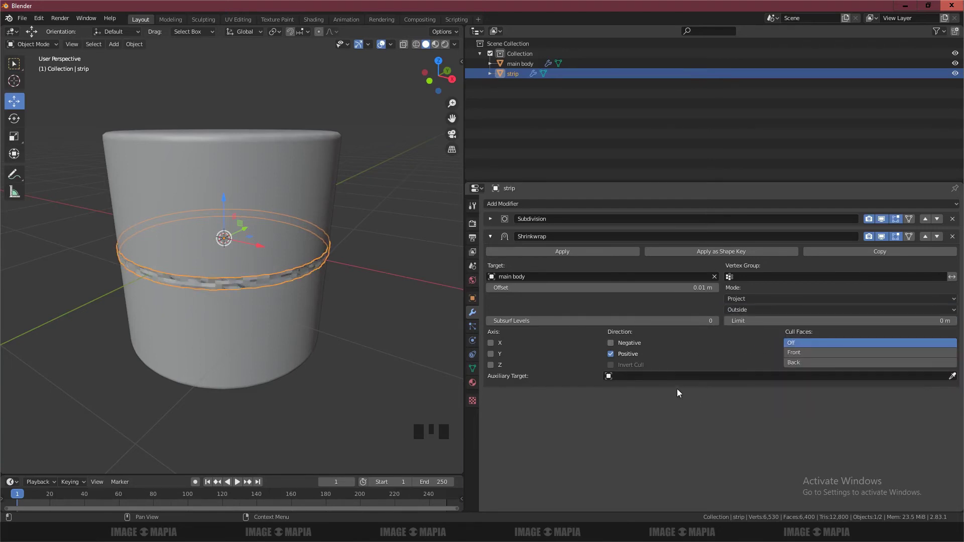
- Enable the Negative projection direction of the Shrinkwrap alongside Positive
click(611, 343)
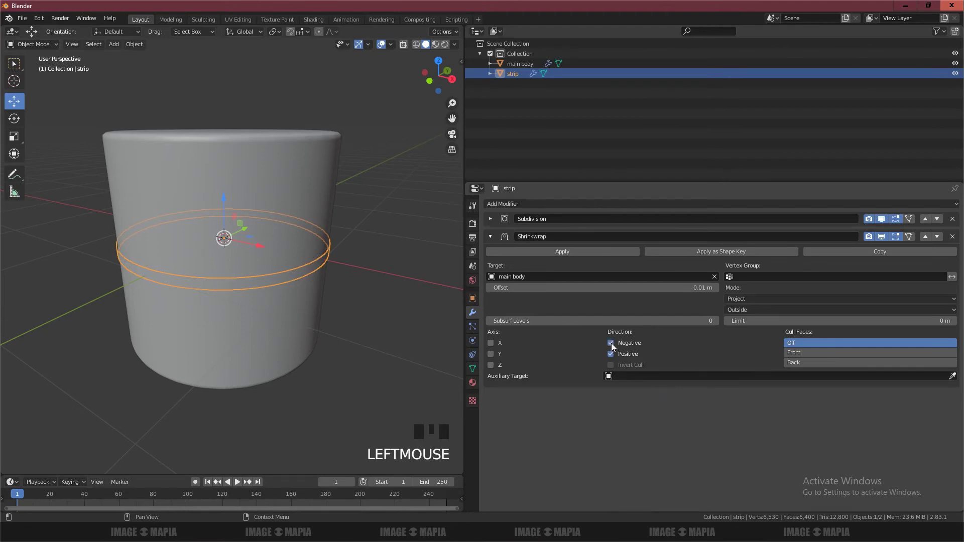
click(611, 343)
click(611, 343)
click(611, 343)
click(610, 343)
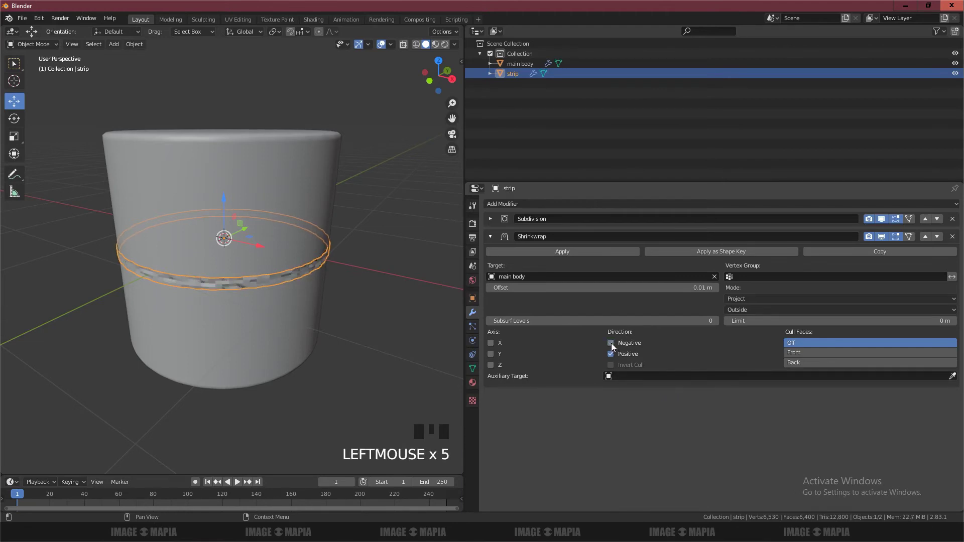
click(611, 343)
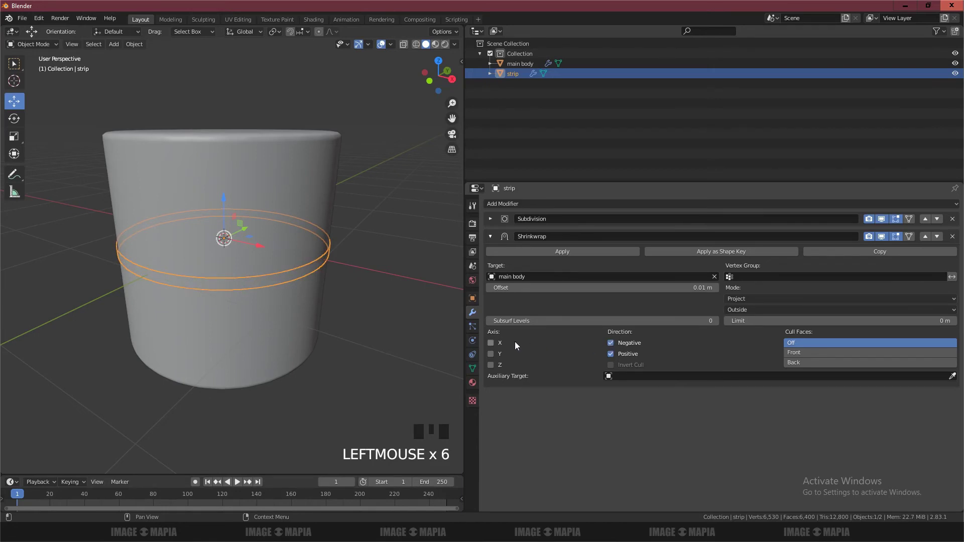
- Try the X projection axis and the Front and Back face culling options, returning culling to Off
click(490, 342)
click(490, 342)
click(799, 342)
click(800, 340)
click(798, 353)
click(798, 353)
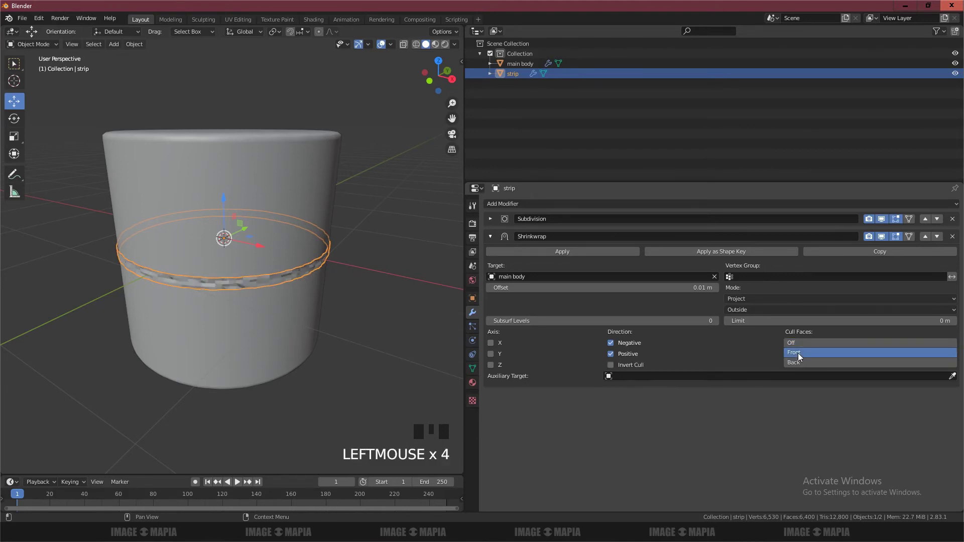
click(795, 345)
click(801, 363)
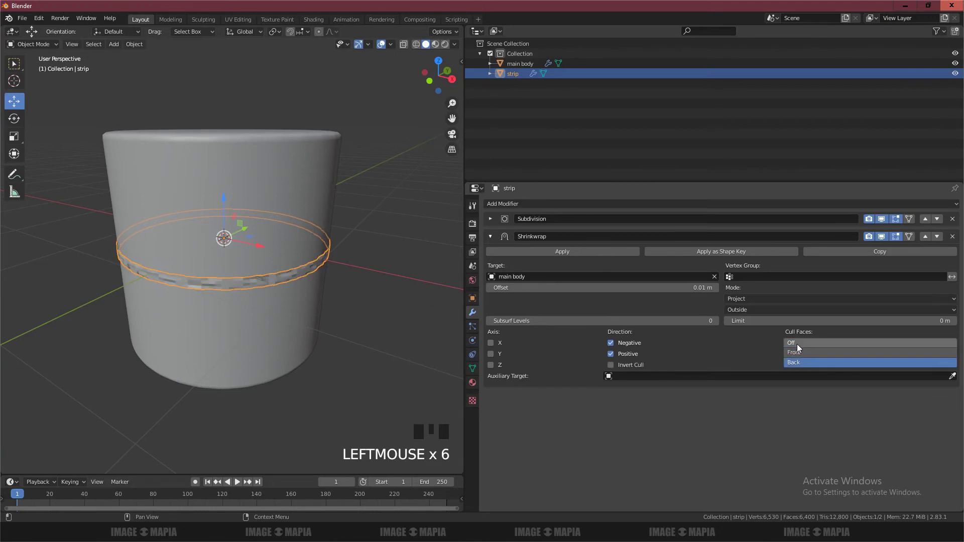
click(796, 343)
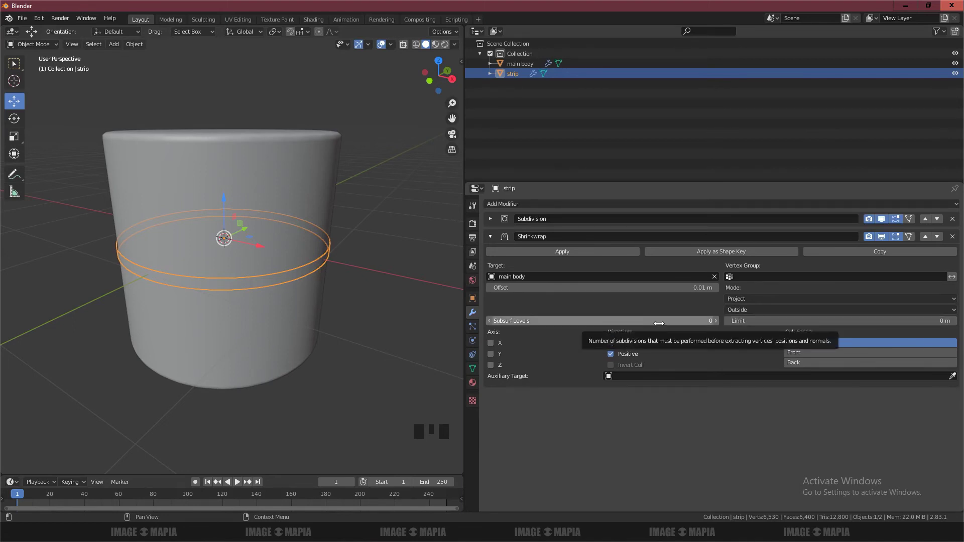
- Enter Edit Mode on the strip, change to vertex selection and select all of its vertices
key(Tab)
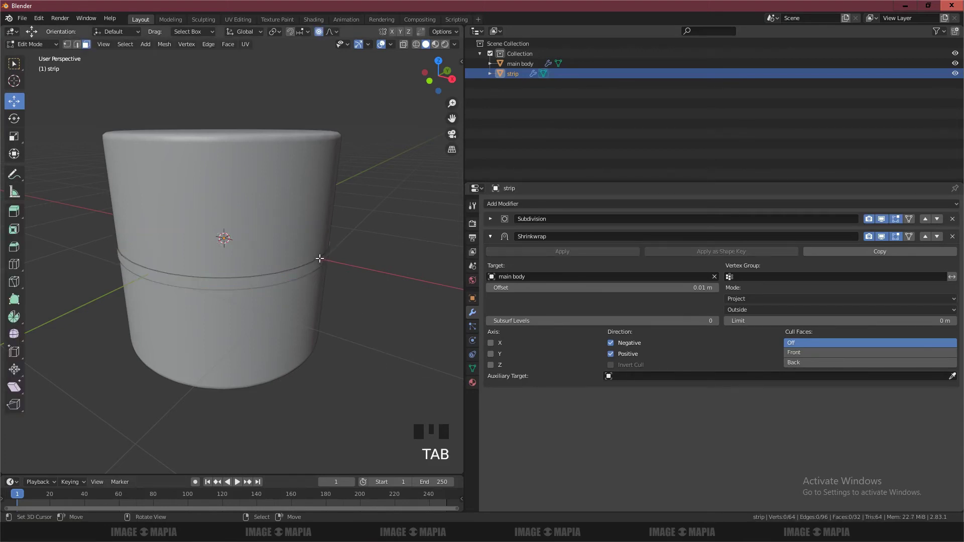
click(77, 45)
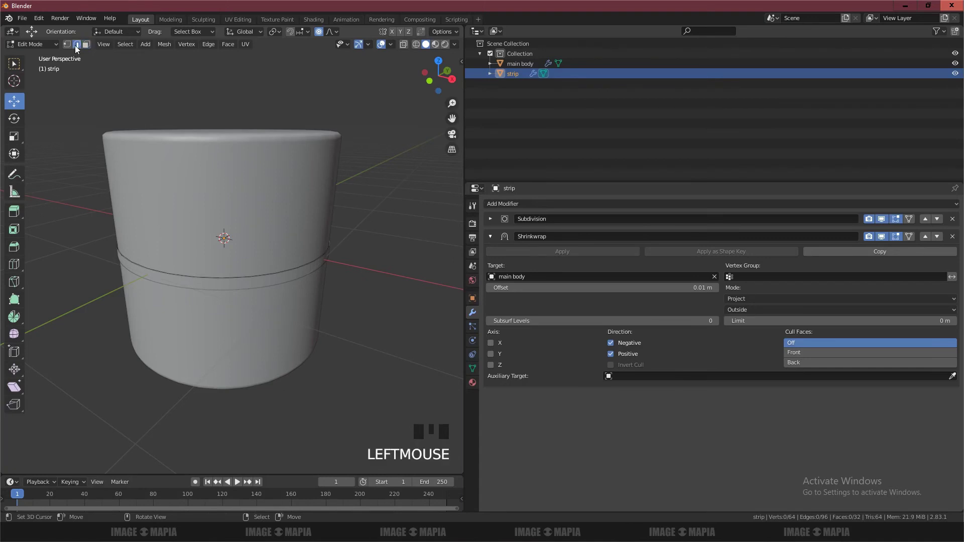
click(67, 44)
key(a)
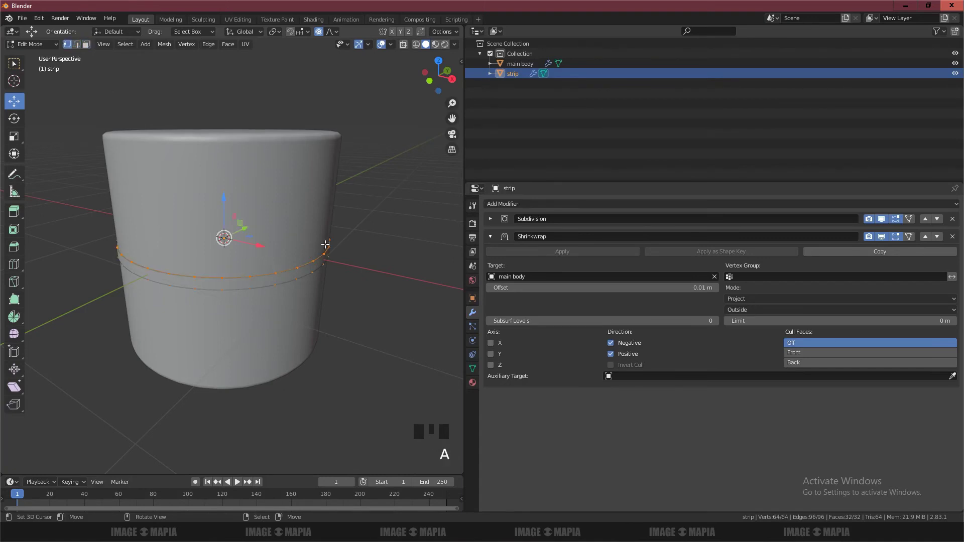
- Try scaling and freely rotating all the strip's vertices
key(s)
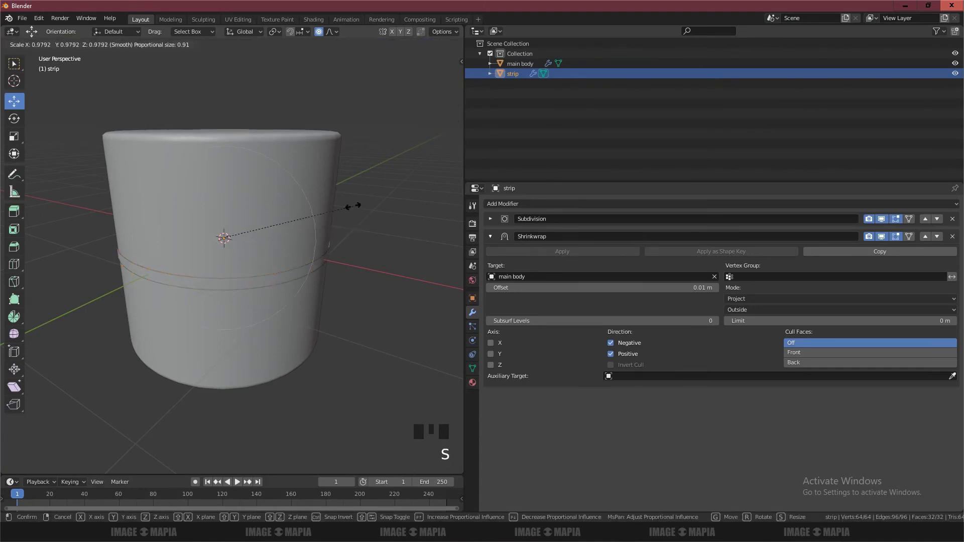
click(354, 206)
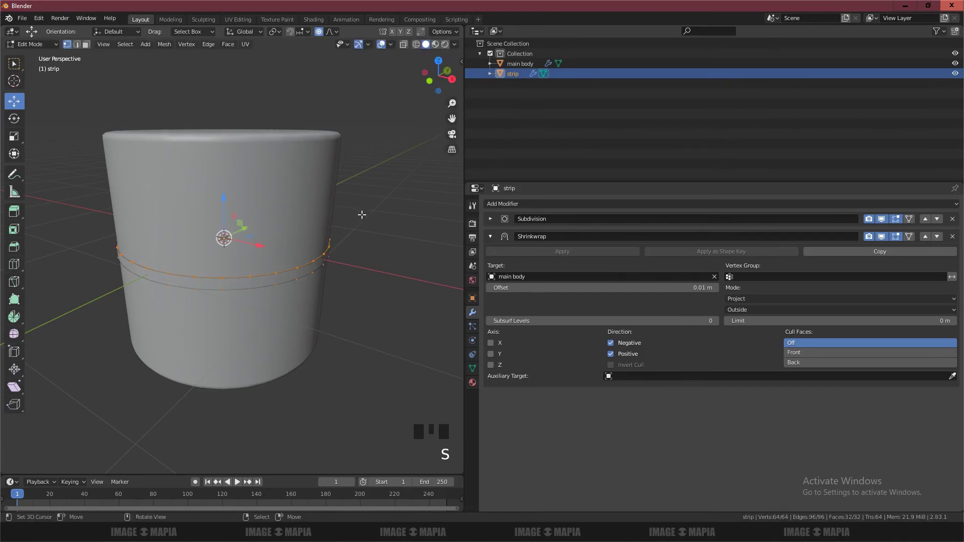
key(r)
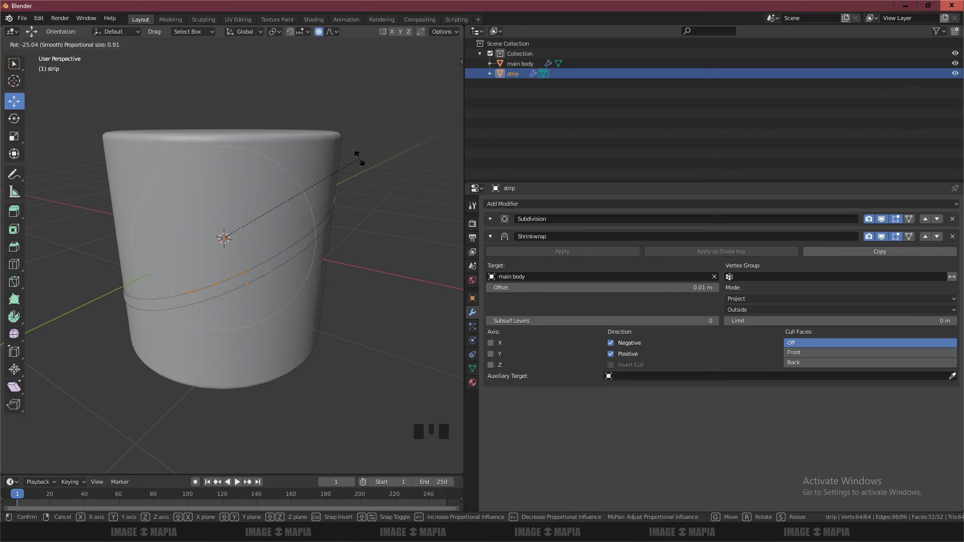
right_click(351, 161)
- Rotate all the strip's vertices about the Y axis so it slopes diagonally around the main body, and return to Object Mode
click(14, 119)
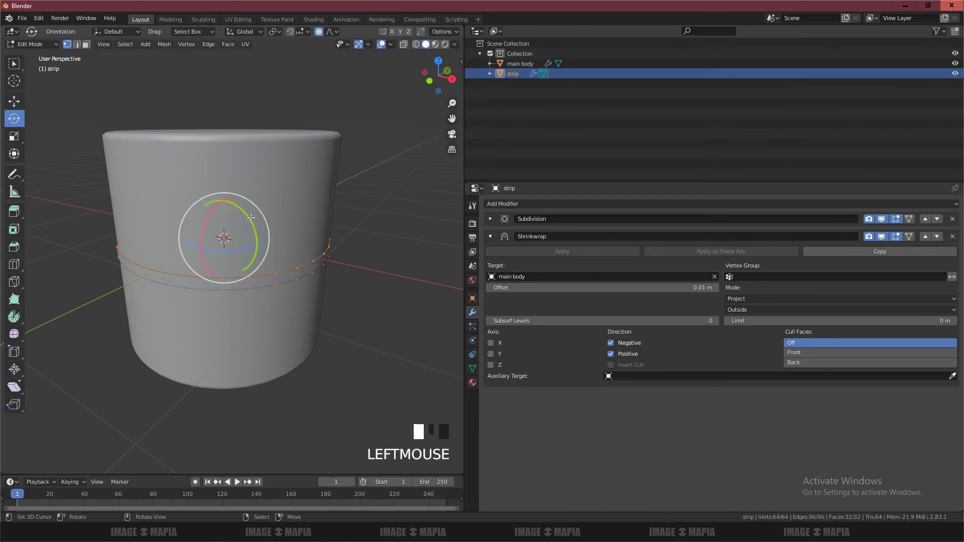
drag(251, 218, 246, 210)
middle_drag(301, 220, 338, 228)
click(47, 46)
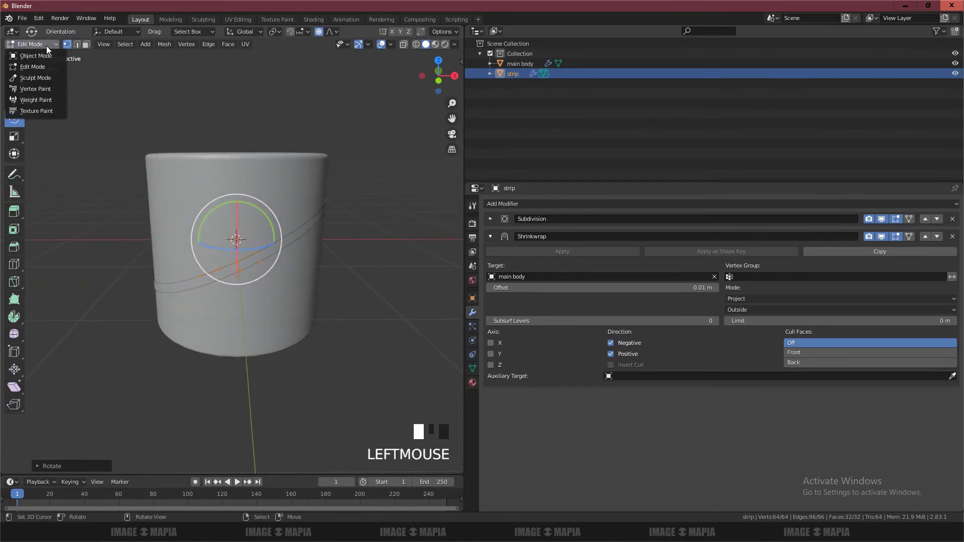
click(34, 57)
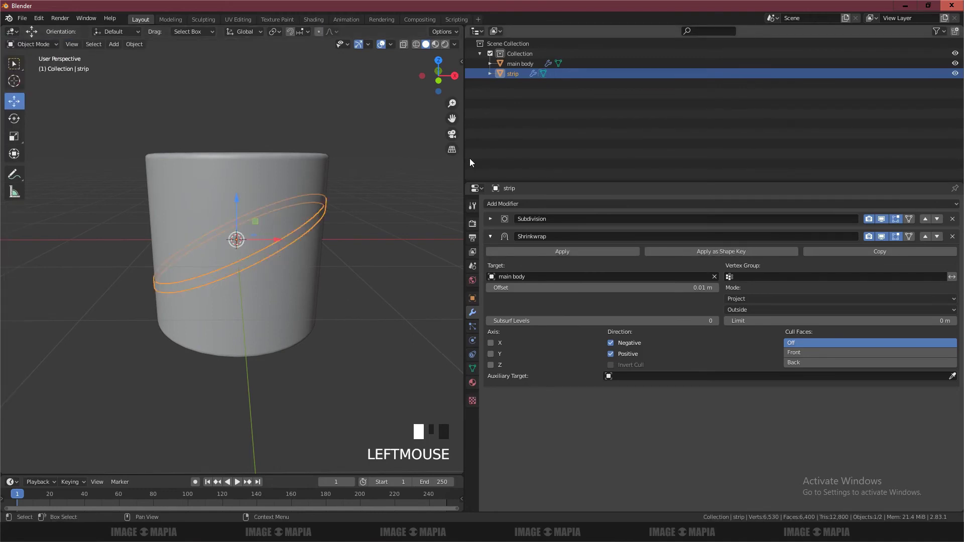
- Widen the 3D viewport, select the main body and enter Edit Mode on it
drag(465, 159, 667, 166)
right_click(333, 149)
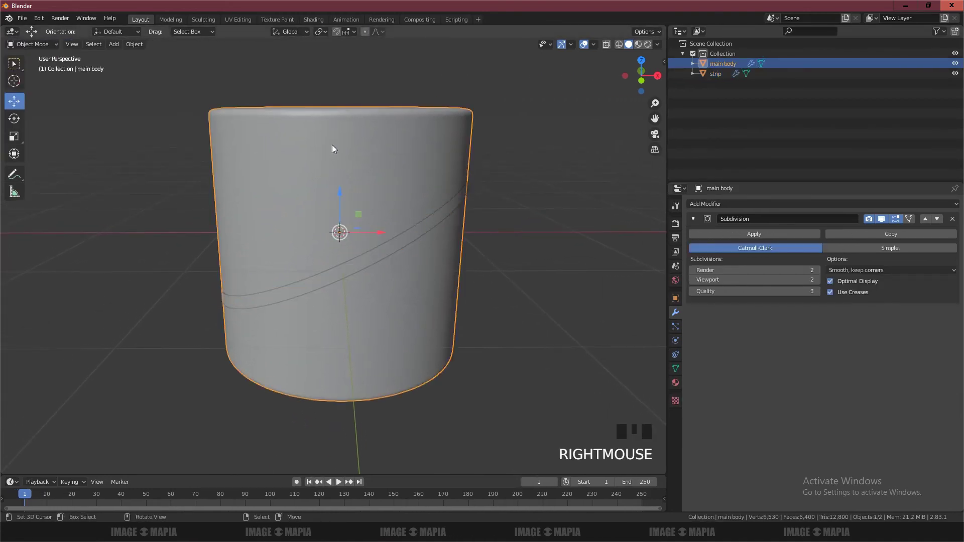
click(35, 46)
click(36, 67)
- Select the horizontal edge loop at the upper end of the main body's closely spaced middle loops, with the Move tool active
scroll(370, 246, up, 2)
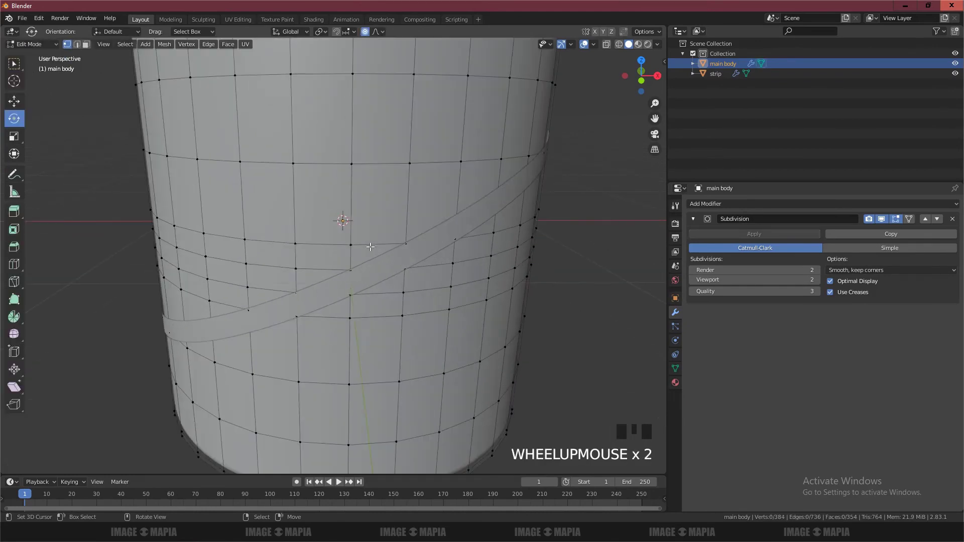
click(76, 44)
right_click(329, 244)
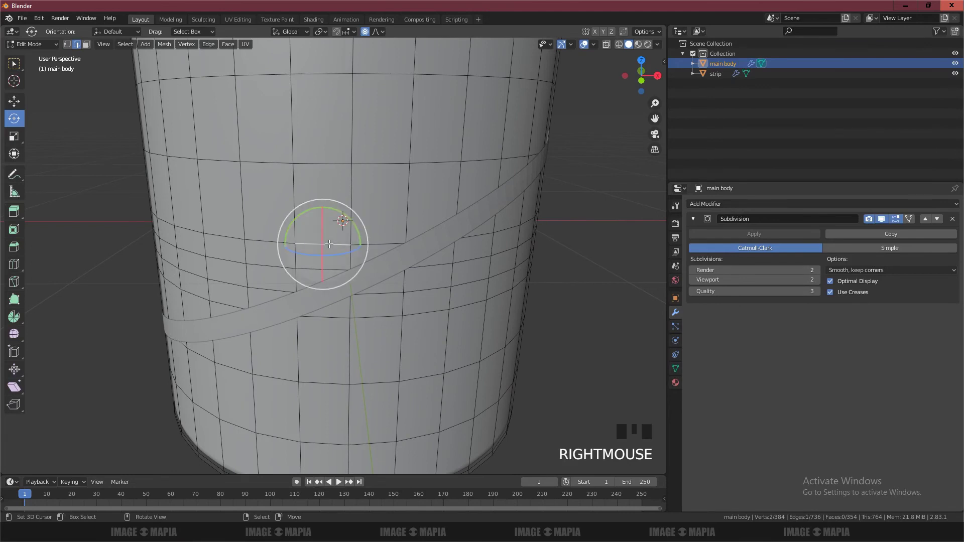
click(13, 101)
alt+shift+right_click(291, 241)
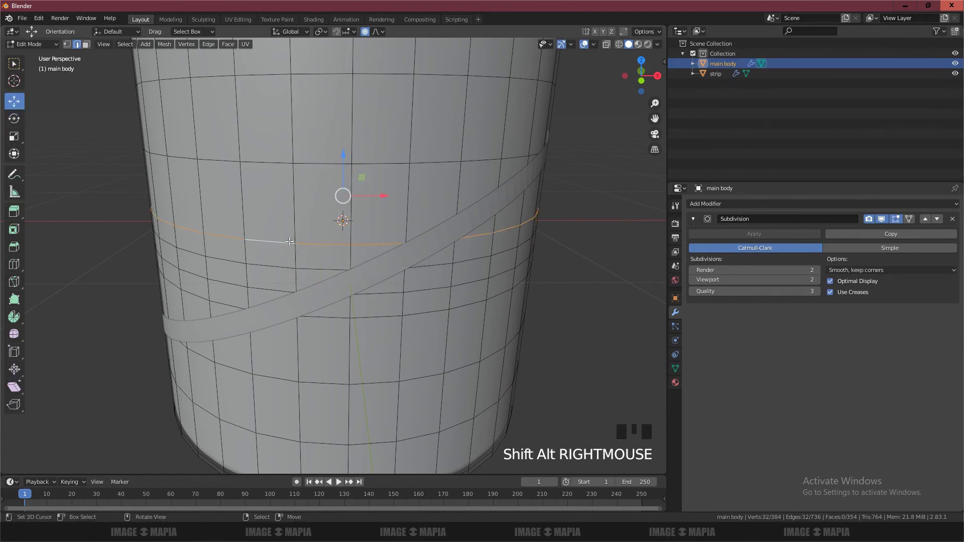
scroll(290, 241, down, 2)
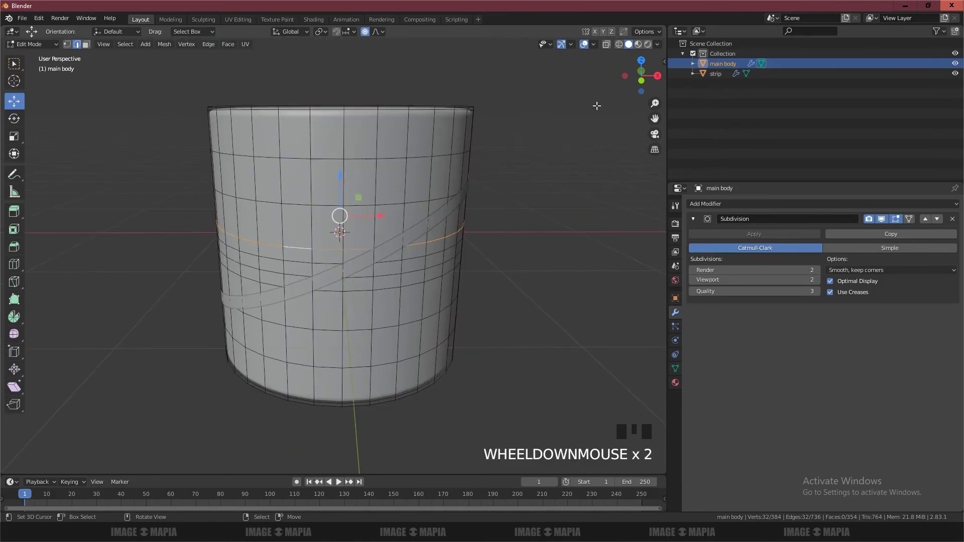
- Switch proportional editing off and back on for the main body's edge loop
click(378, 31)
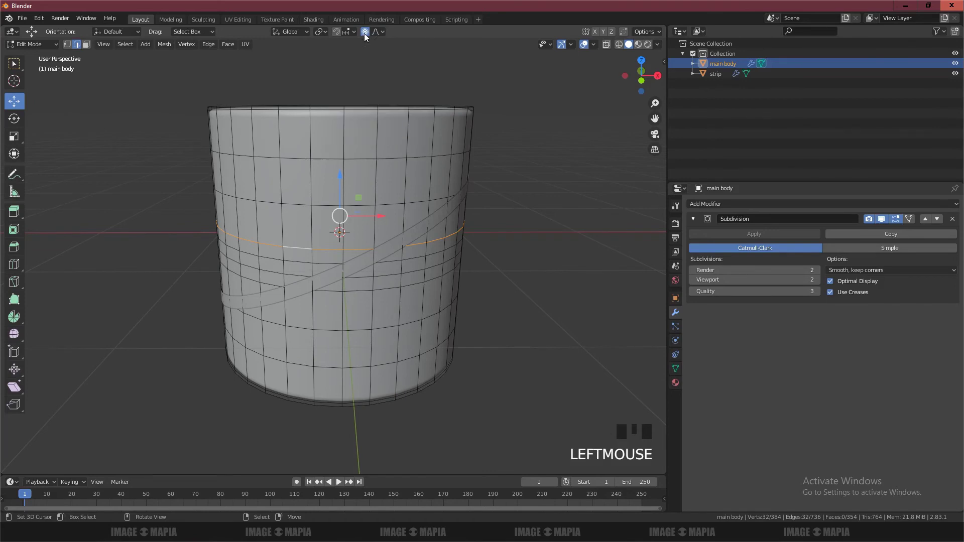
click(366, 32)
click(365, 32)
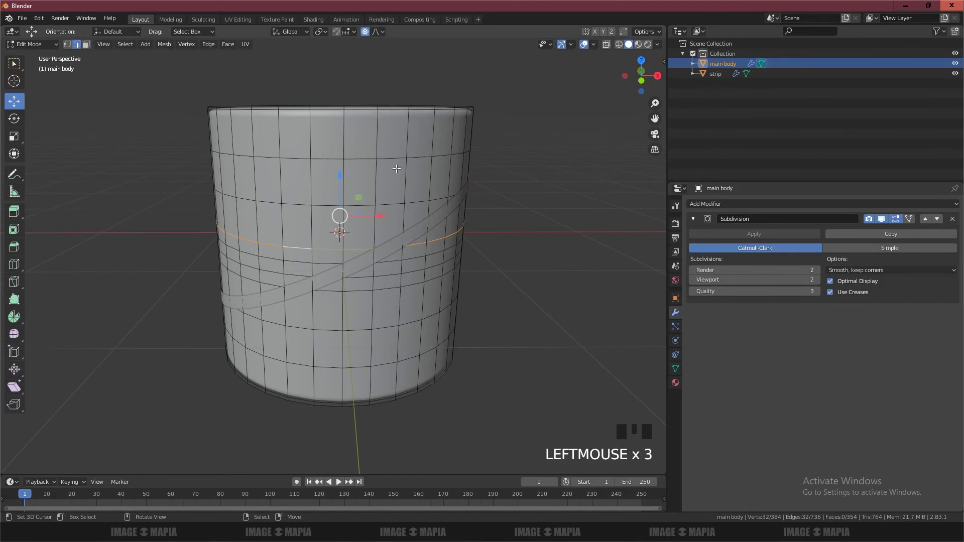
scroll(438, 229, down, 1)
scroll(438, 231, up, 1)
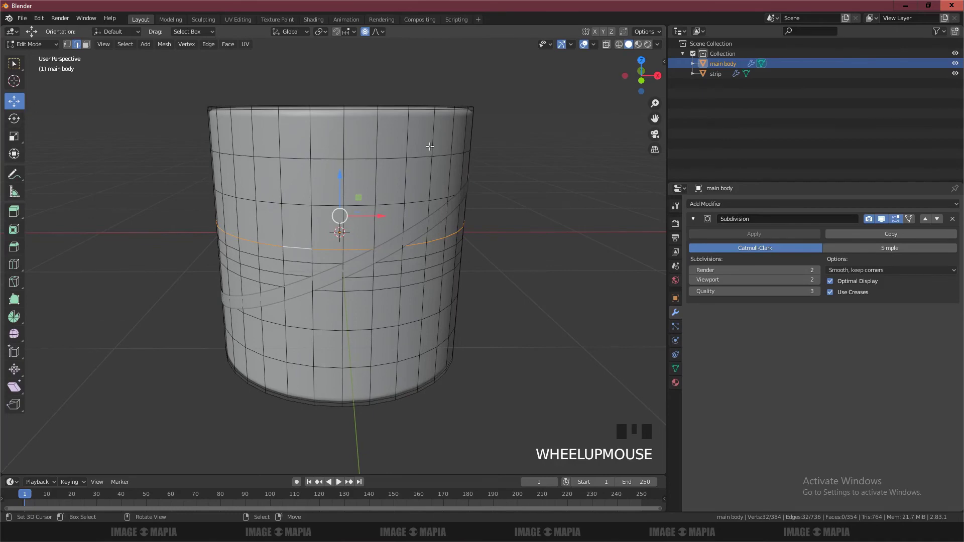
- Try scaling the main body's selected edge loop outward with smooth proportional editing, in solid and in wireframe shading
key(s)
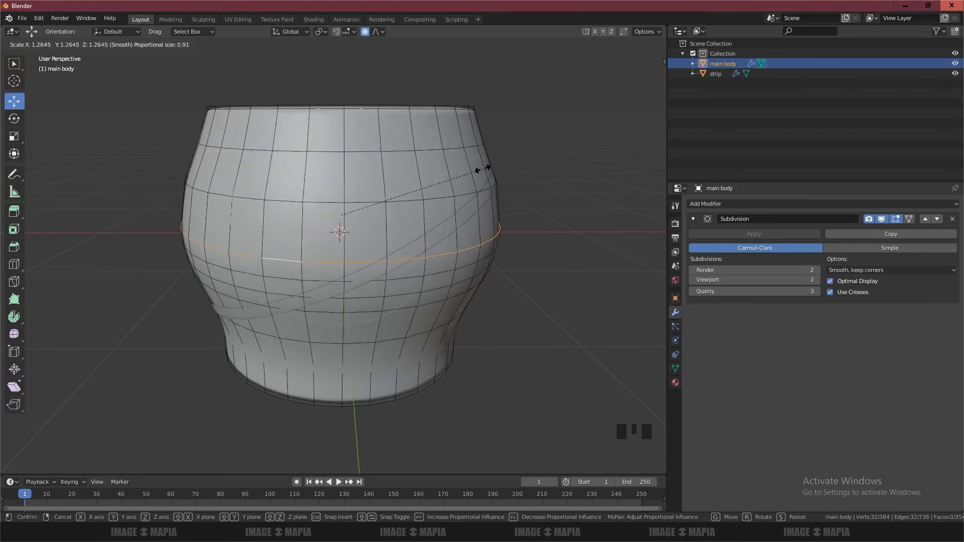
right_click(482, 169)
key(z)
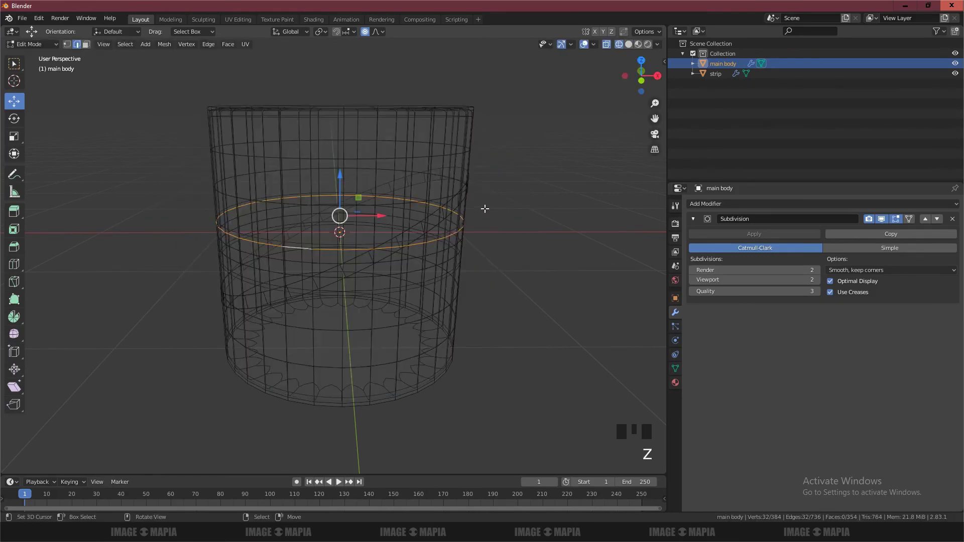
key(s)
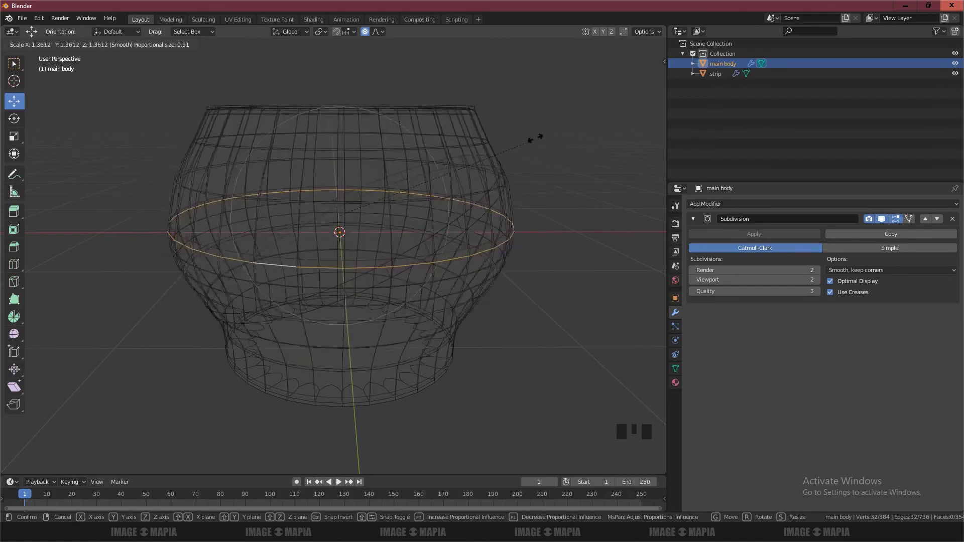
right_click(506, 150)
scroll(474, 198, up, 5)
key(z)
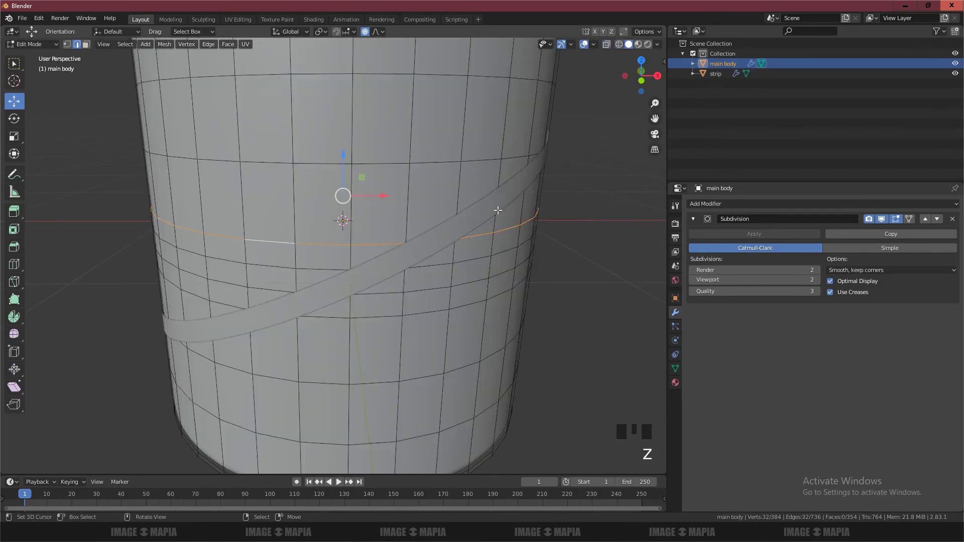
- Return the main body to Object Mode and select the strip
key(Tab)
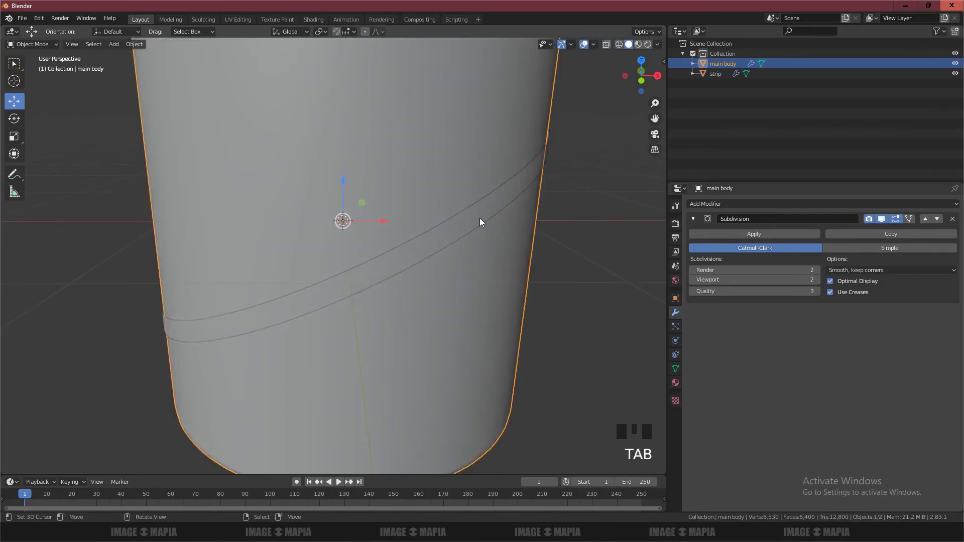
right_click(480, 218)
mouse_move(486, 217)
middle_down()
mouse_move(449, 232)
mouse_move(488, 230)
middle_up()
scroll(453, 221, down, 3)
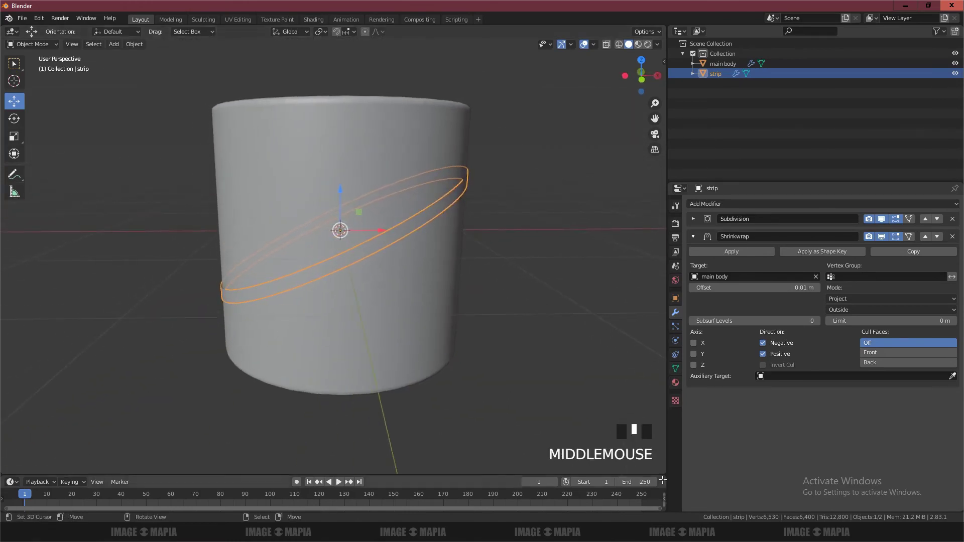
- Switch to the TEXT.txt note in Notepad and add the line "you noticed that outer STRIP is following the main body"
click(741, 532)
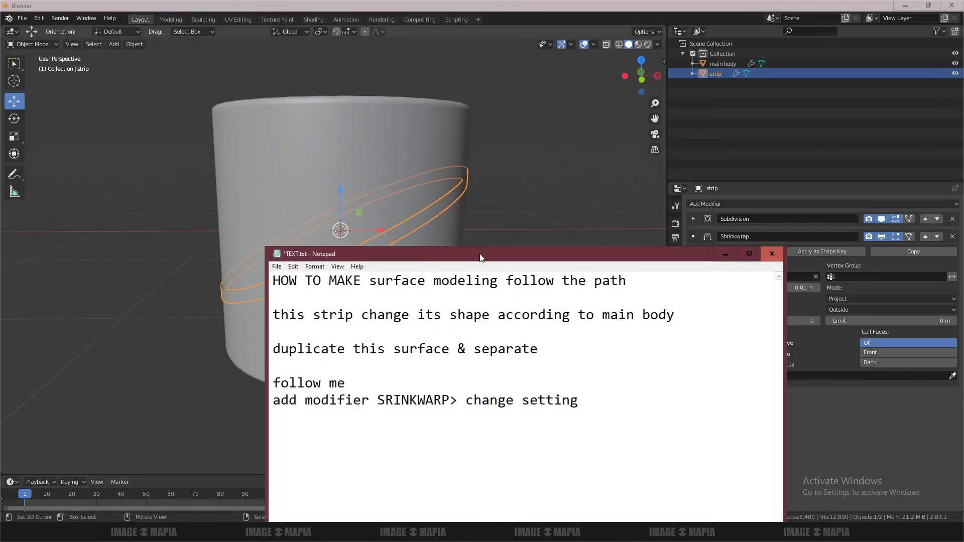
drag(483, 254, 553, 186)
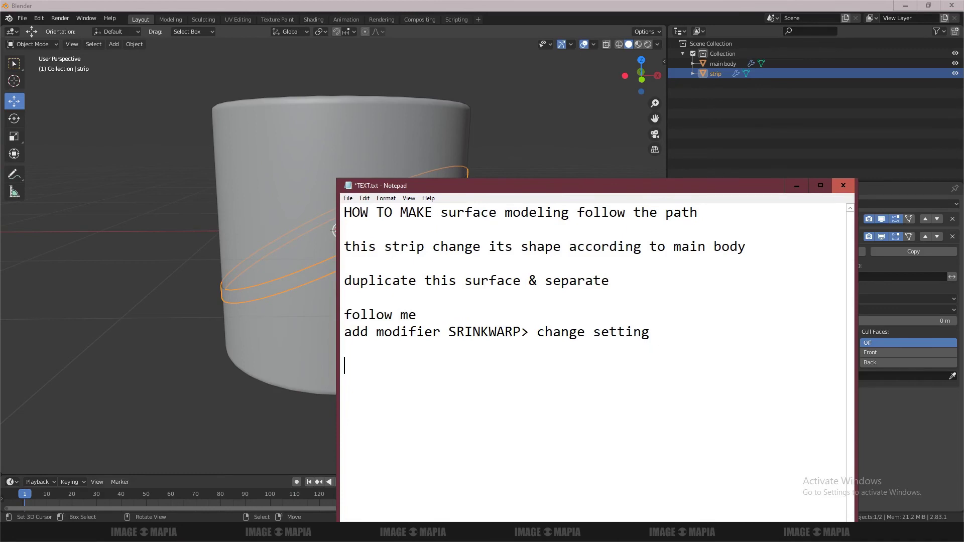
text(you noticed that)
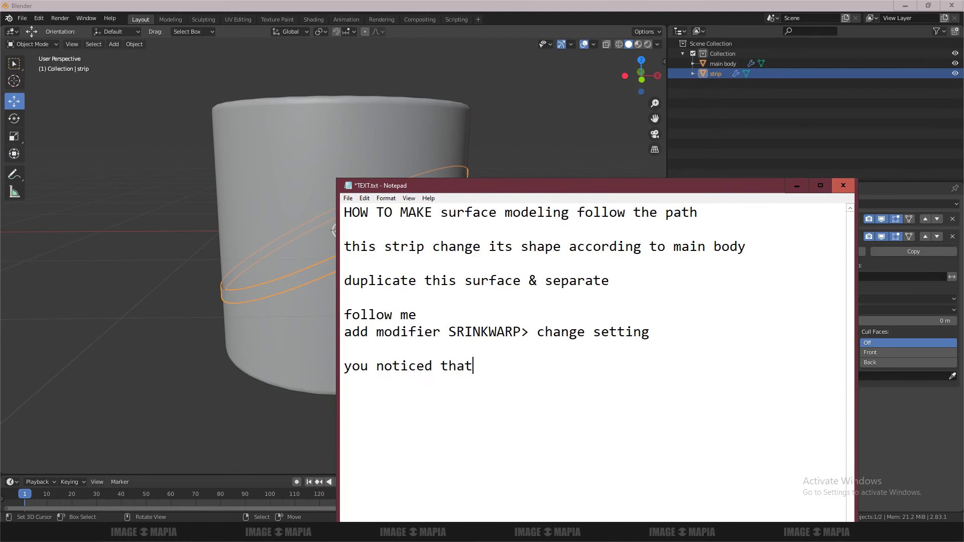
text( our)
key(BackSpace)
text(ters)
key(BackSpace)
text(STRIP )
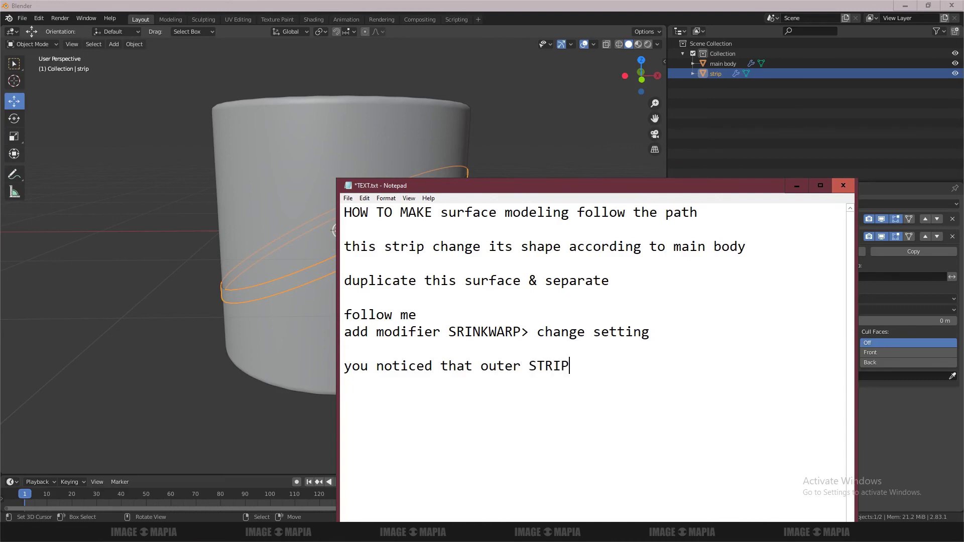
text(is following )
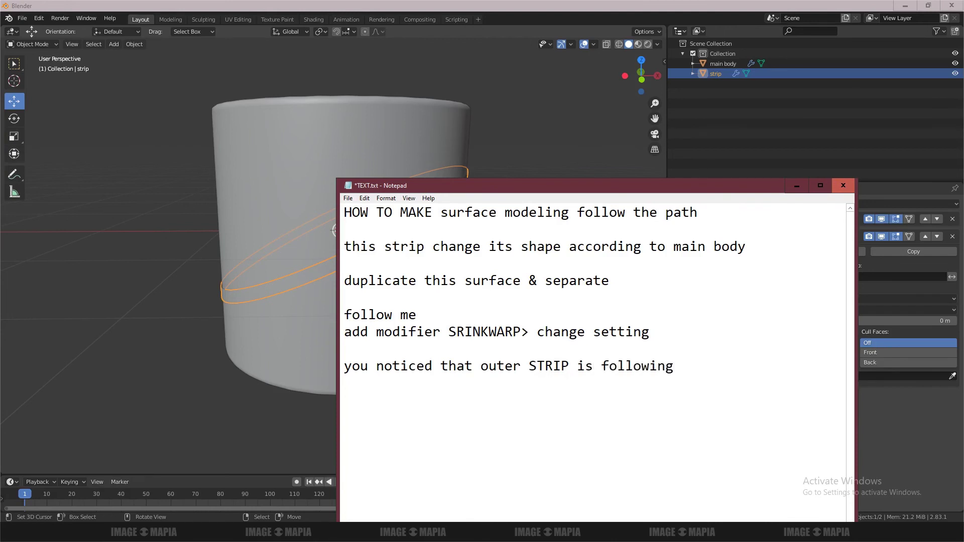
text(the main body )
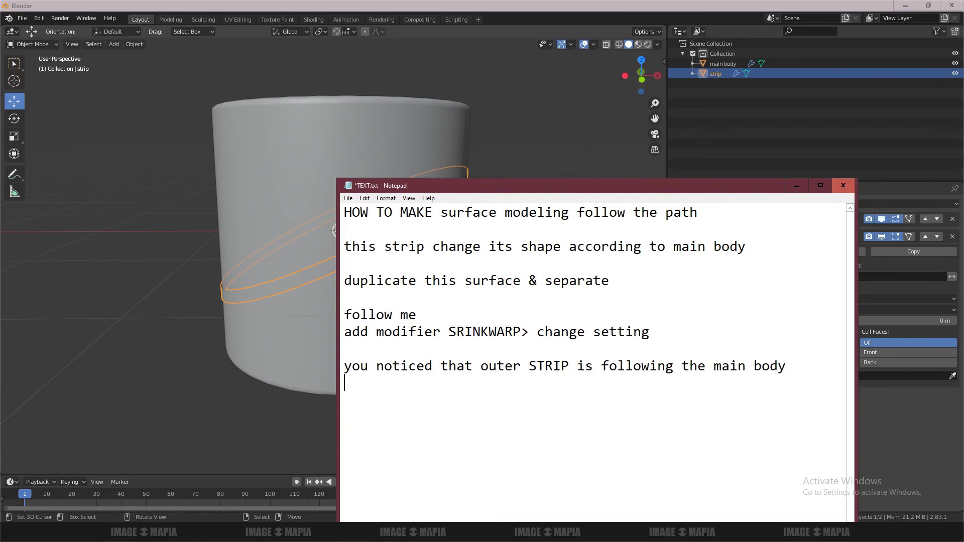
- Add "when I change size" on the following line of the note and minimize Notepad to return to Blender
text(when I change)
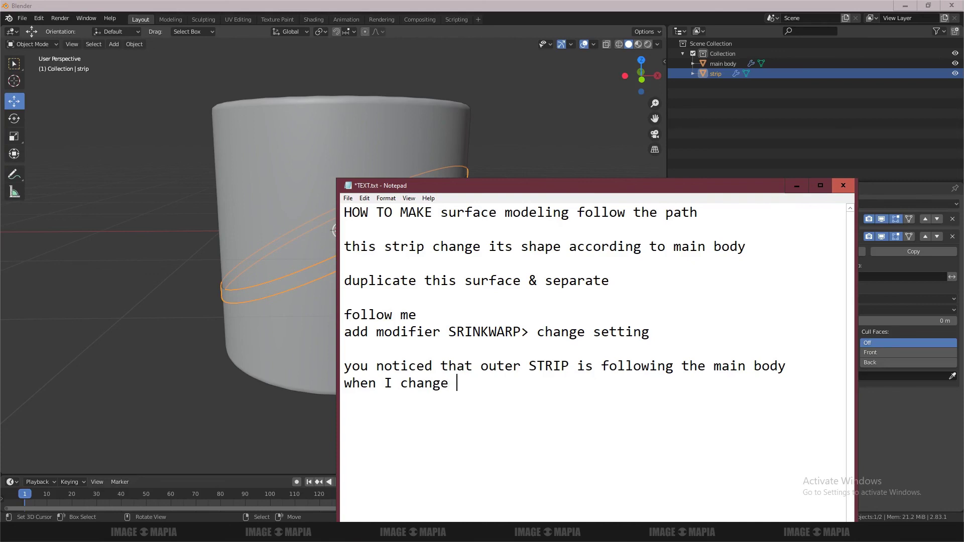
text(size)
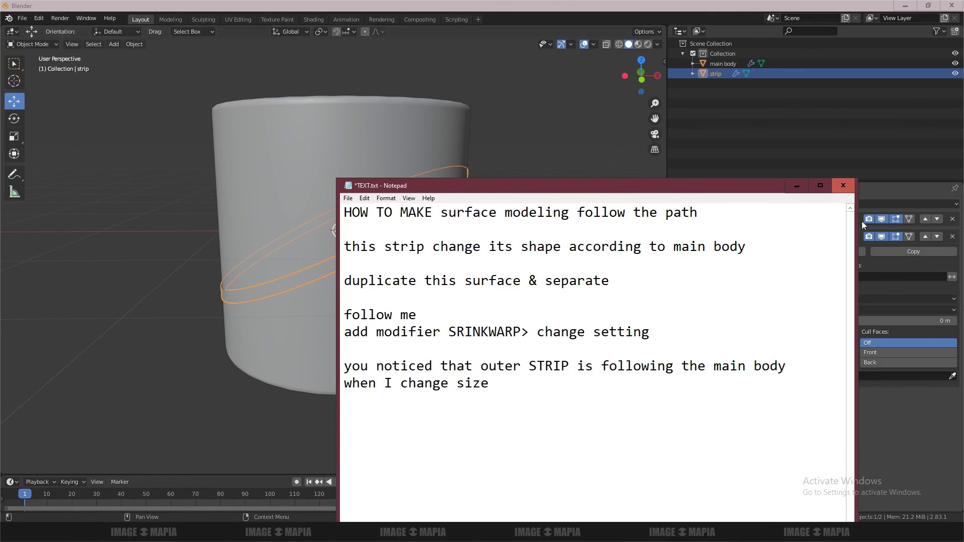
click(798, 193)
- Scale the main body's edge loop by about 1.09 in Edit Mode, with smooth proportional editing reduced to size 0.47
right_click(413, 143)
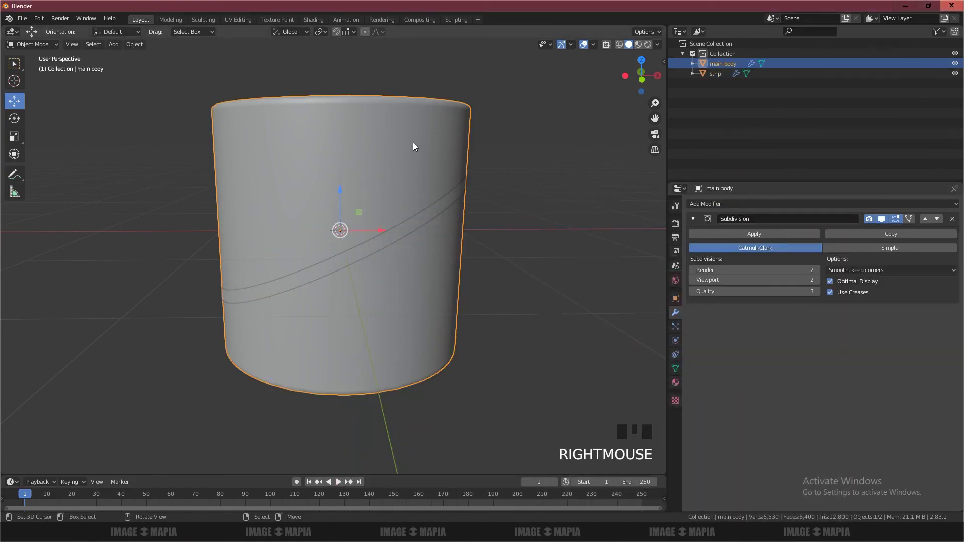
key(Tab)
key(s)
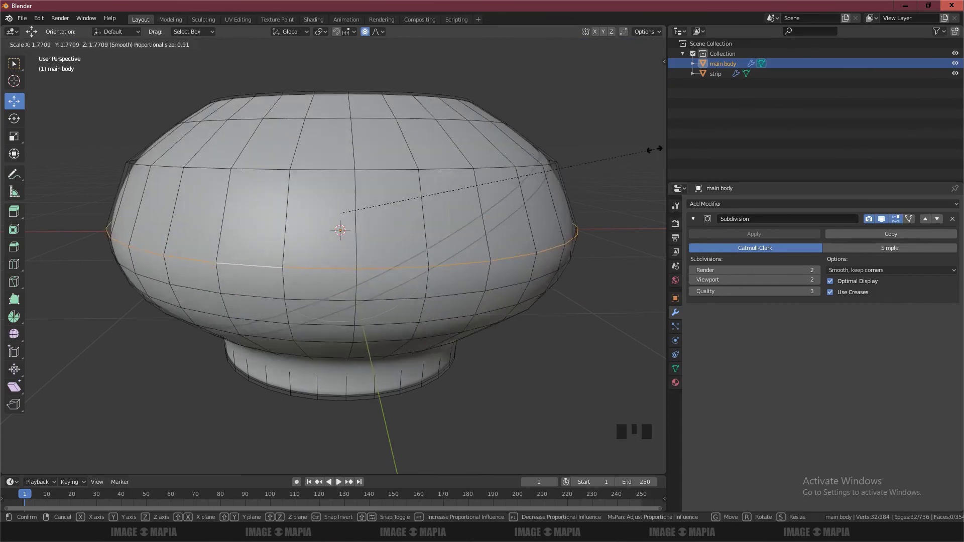
scroll(564, 172, down, 3)
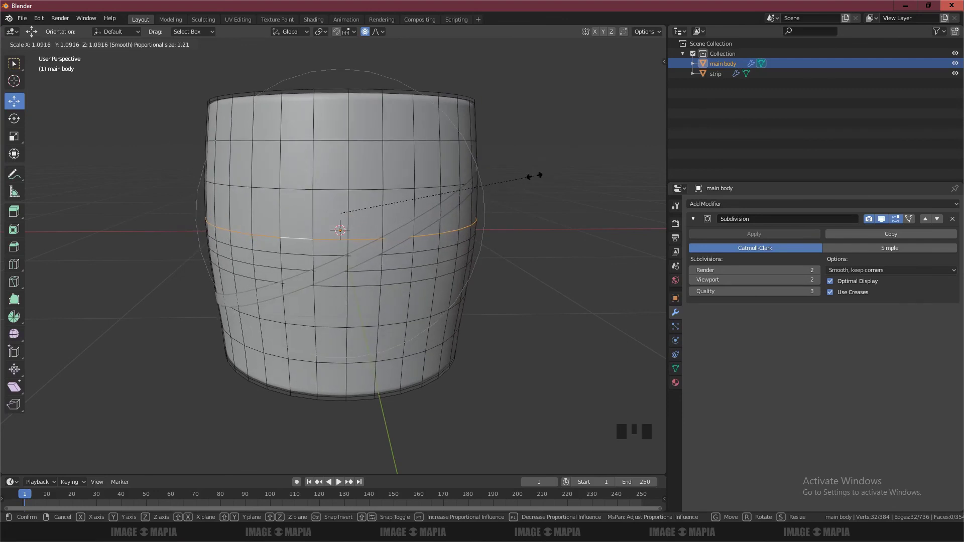
scroll(533, 176, up, 10)
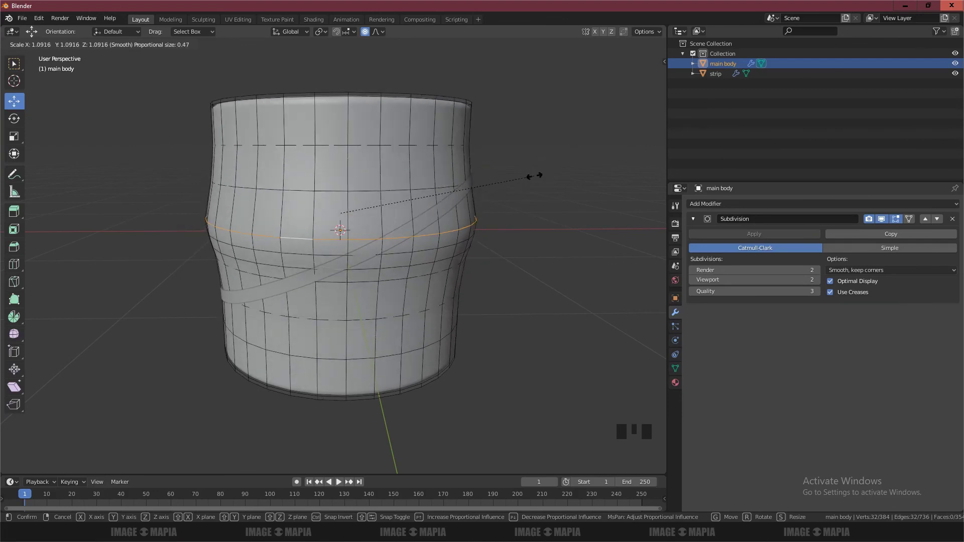
click(534, 175)
- Try scaling the same edge loop outward once more with proportional size 0.47
scroll(517, 180, down, 6)
scroll(462, 209, up, 4)
scroll(445, 224, down, 1)
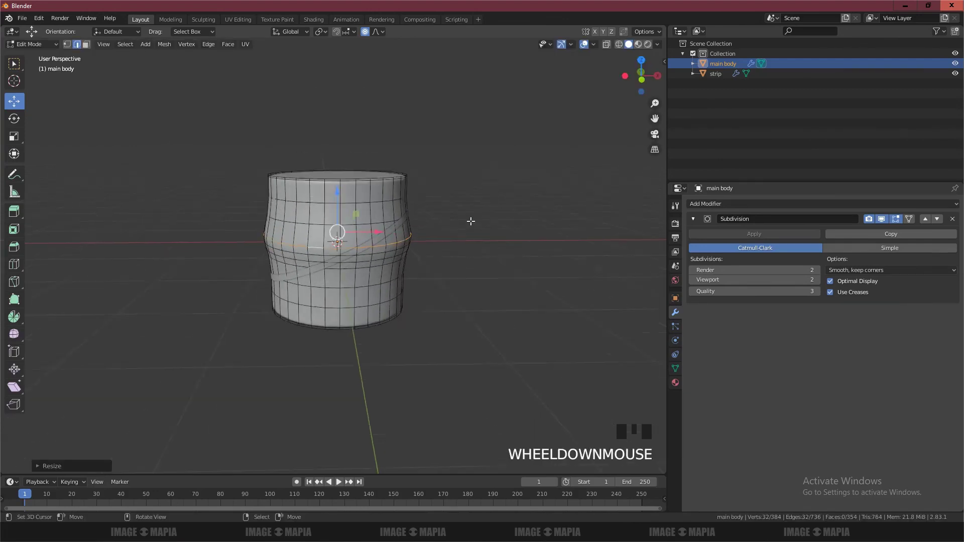
key(s)
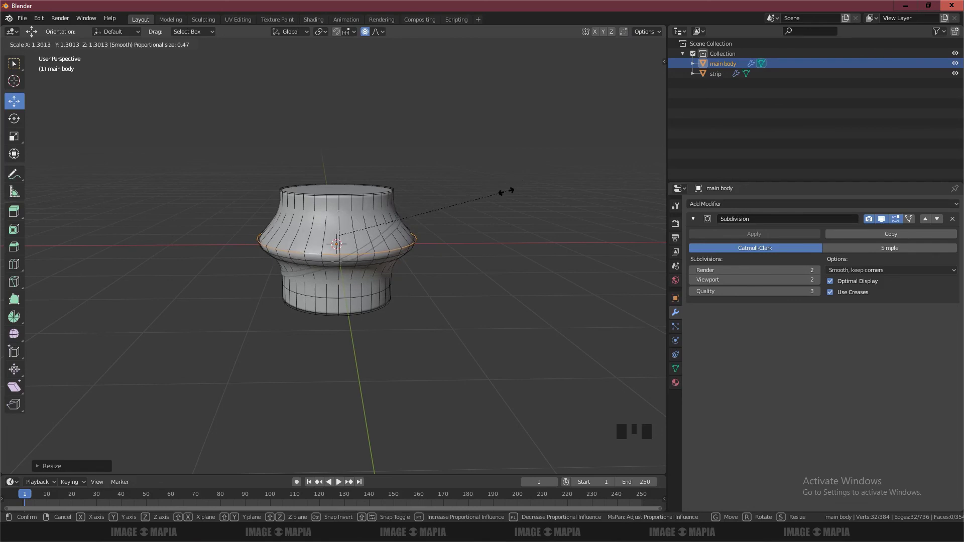
click(481, 208)
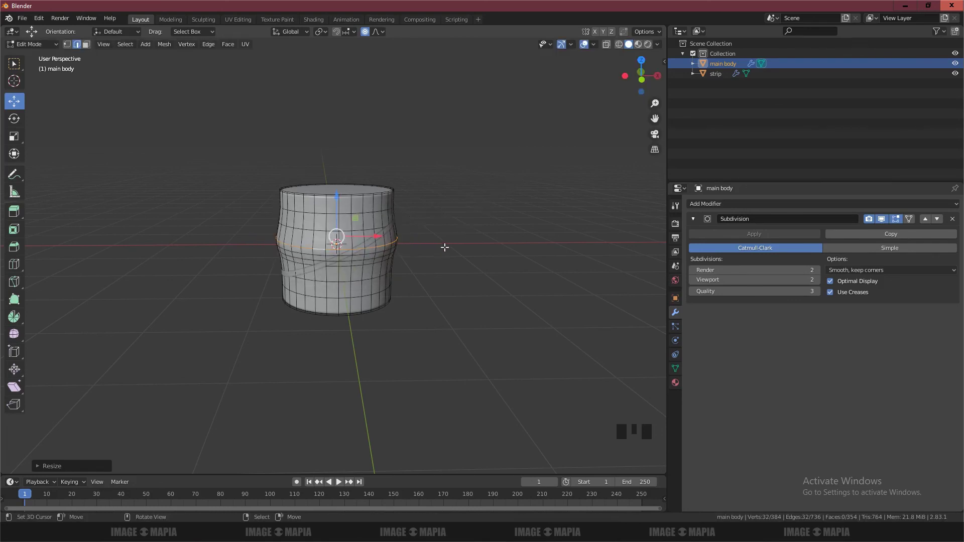
- Return the bulged main body to Object Mode and display the scene in wireframe shading
scroll(441, 244, up, 3)
key(Tab)
mouse_move(431, 258)
middle_down()
mouse_move(417, 268)
mouse_move(432, 274)
mouse_move(415, 278)
middle_up()
scroll(414, 278, up, 2)
key(z)
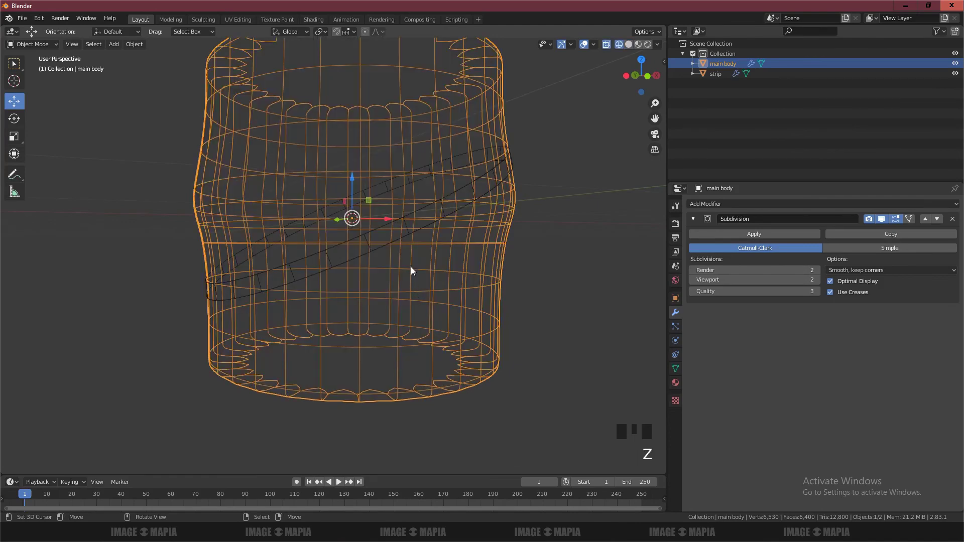
- Select the strip in Object Mode and inspect how it wraps around the bulged main body
right_click(411, 217)
key(Tab)
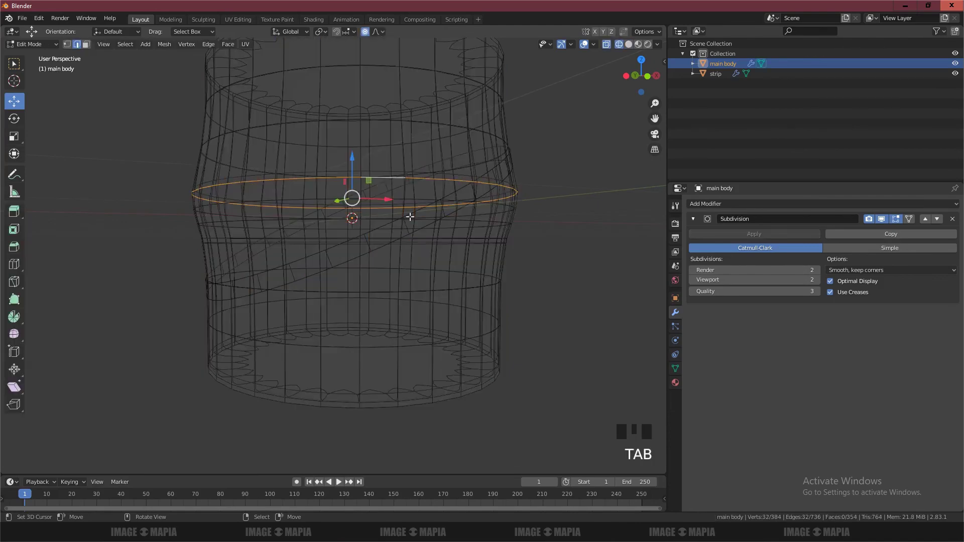
key(Tab)
right_click(409, 215)
scroll(438, 220, down, 2)
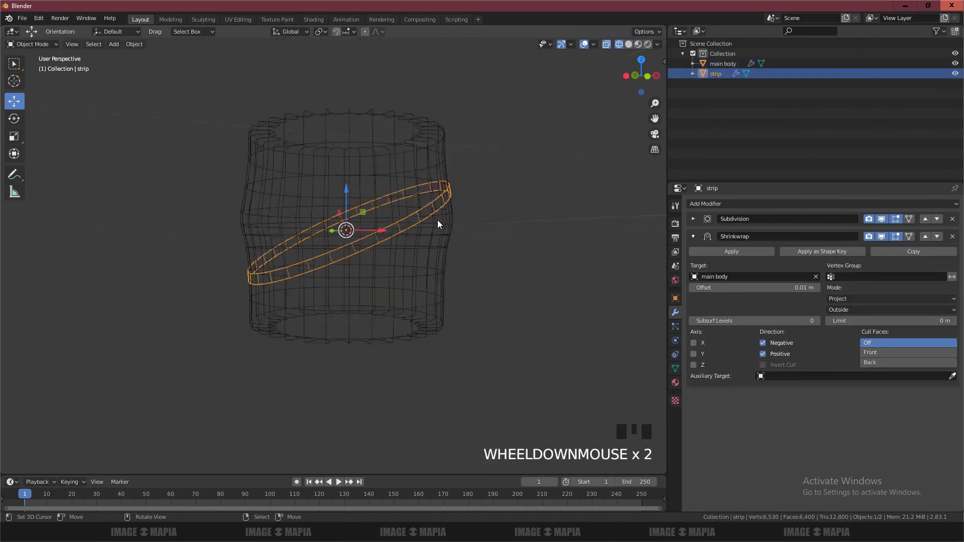
middle_drag(438, 220, 475, 296)
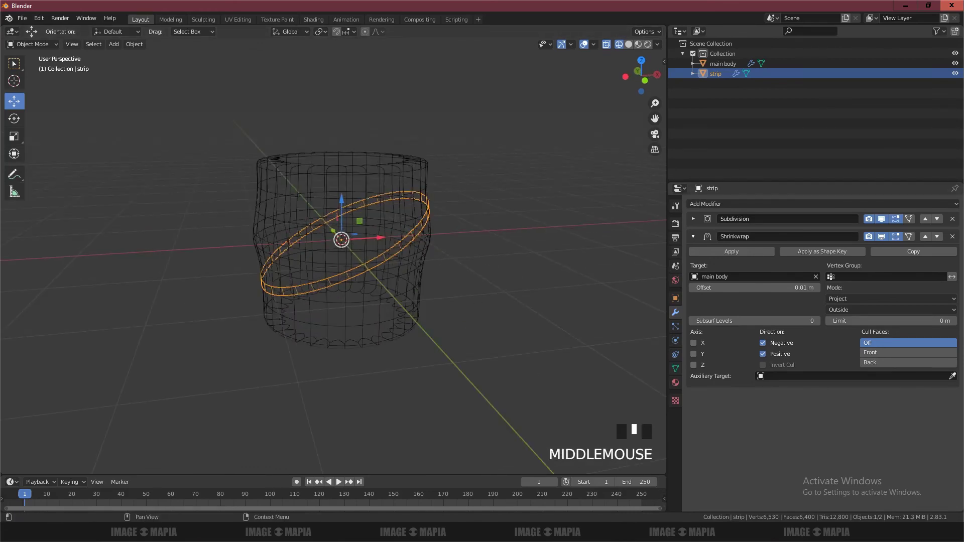
- Switch to the Notepad note, add the closing line "thanks for wataching" and minimize Notepad to return to Blender
key(alt+Tab)
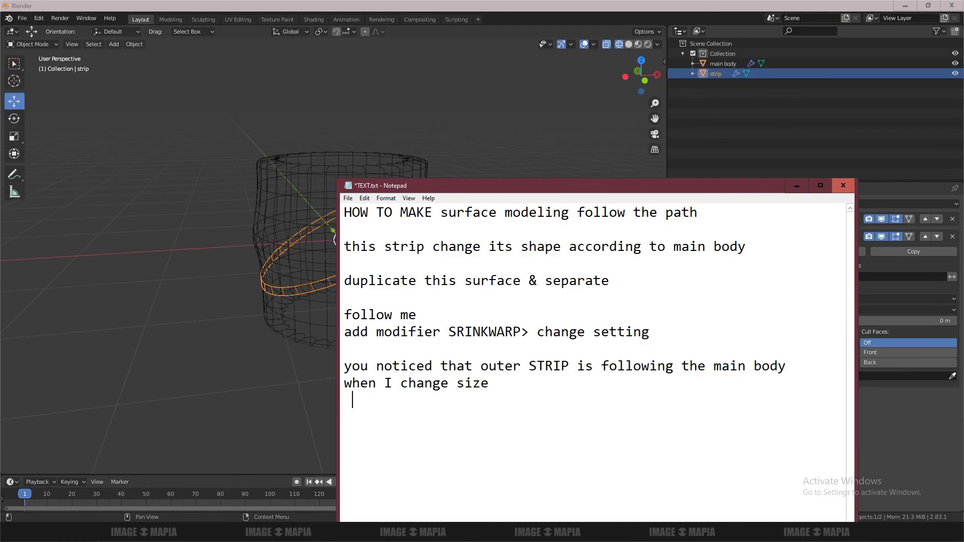
text(thanks for wataching)
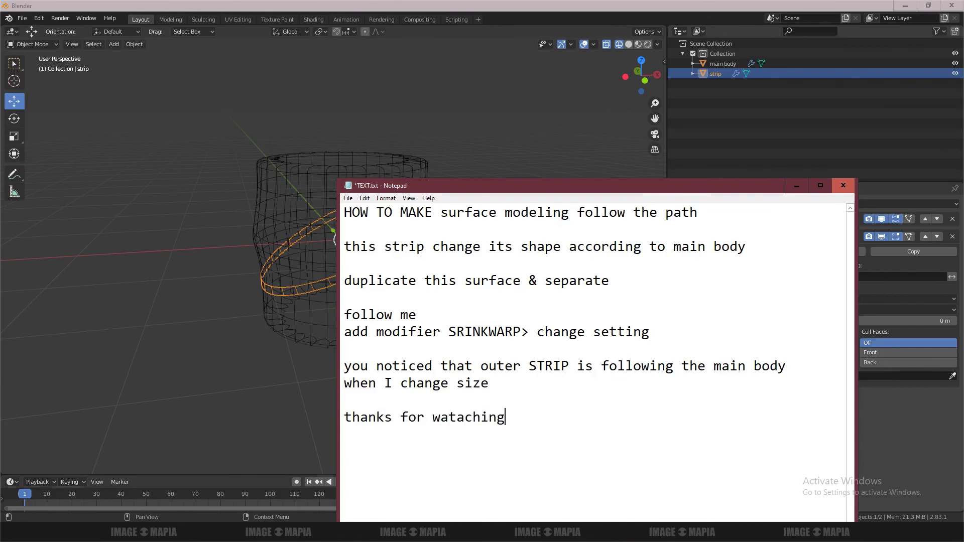
click(798, 187)
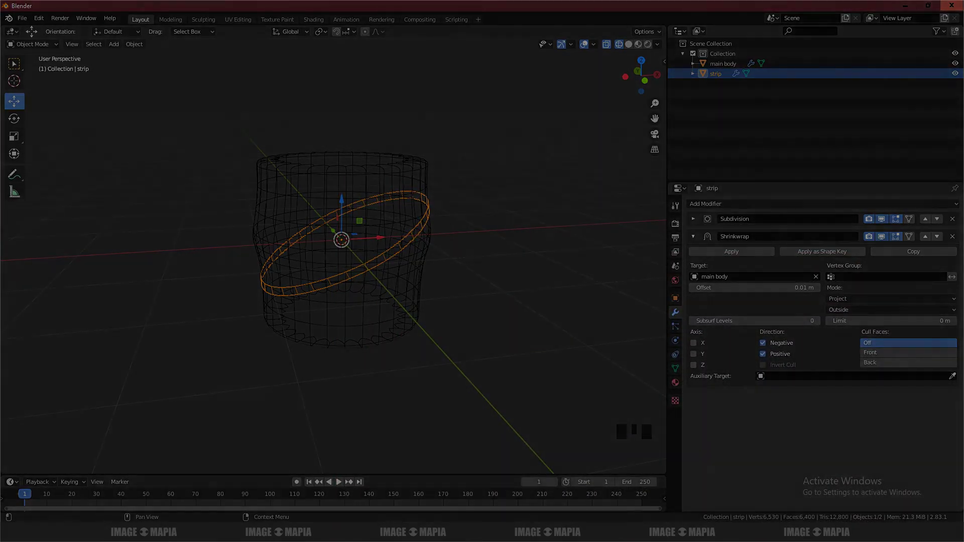